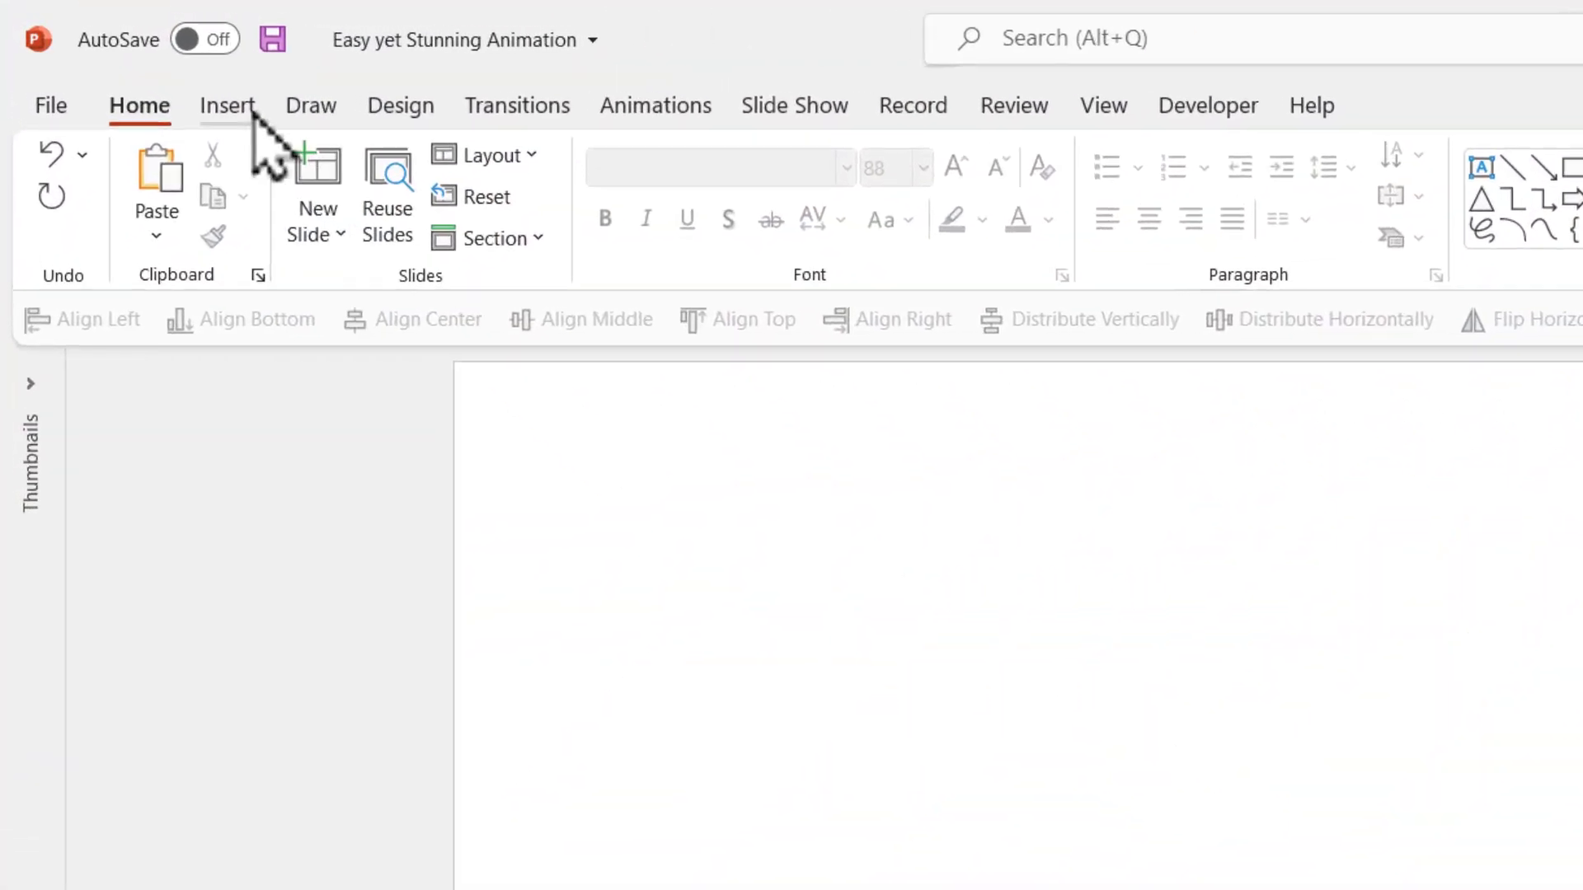
- Switch to the blank slide of 'Easy yet Stunning Animation' and show the Insert commands
click(146, 68)
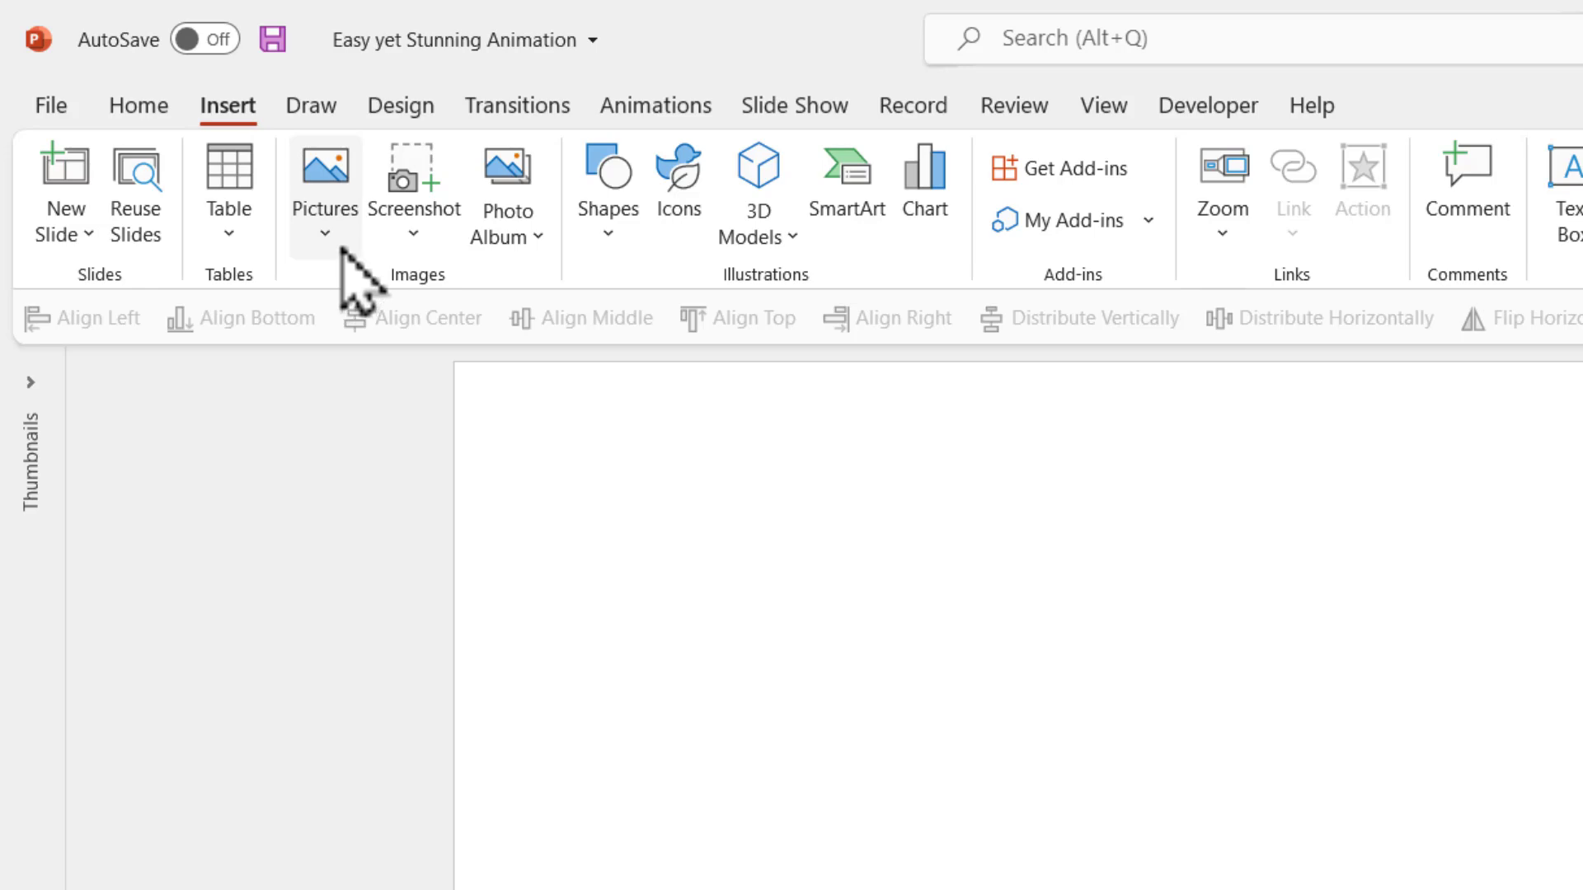
- Insert the misty hiker photo from Stock Images onto the slide
click(338, 240)
click(387, 378)
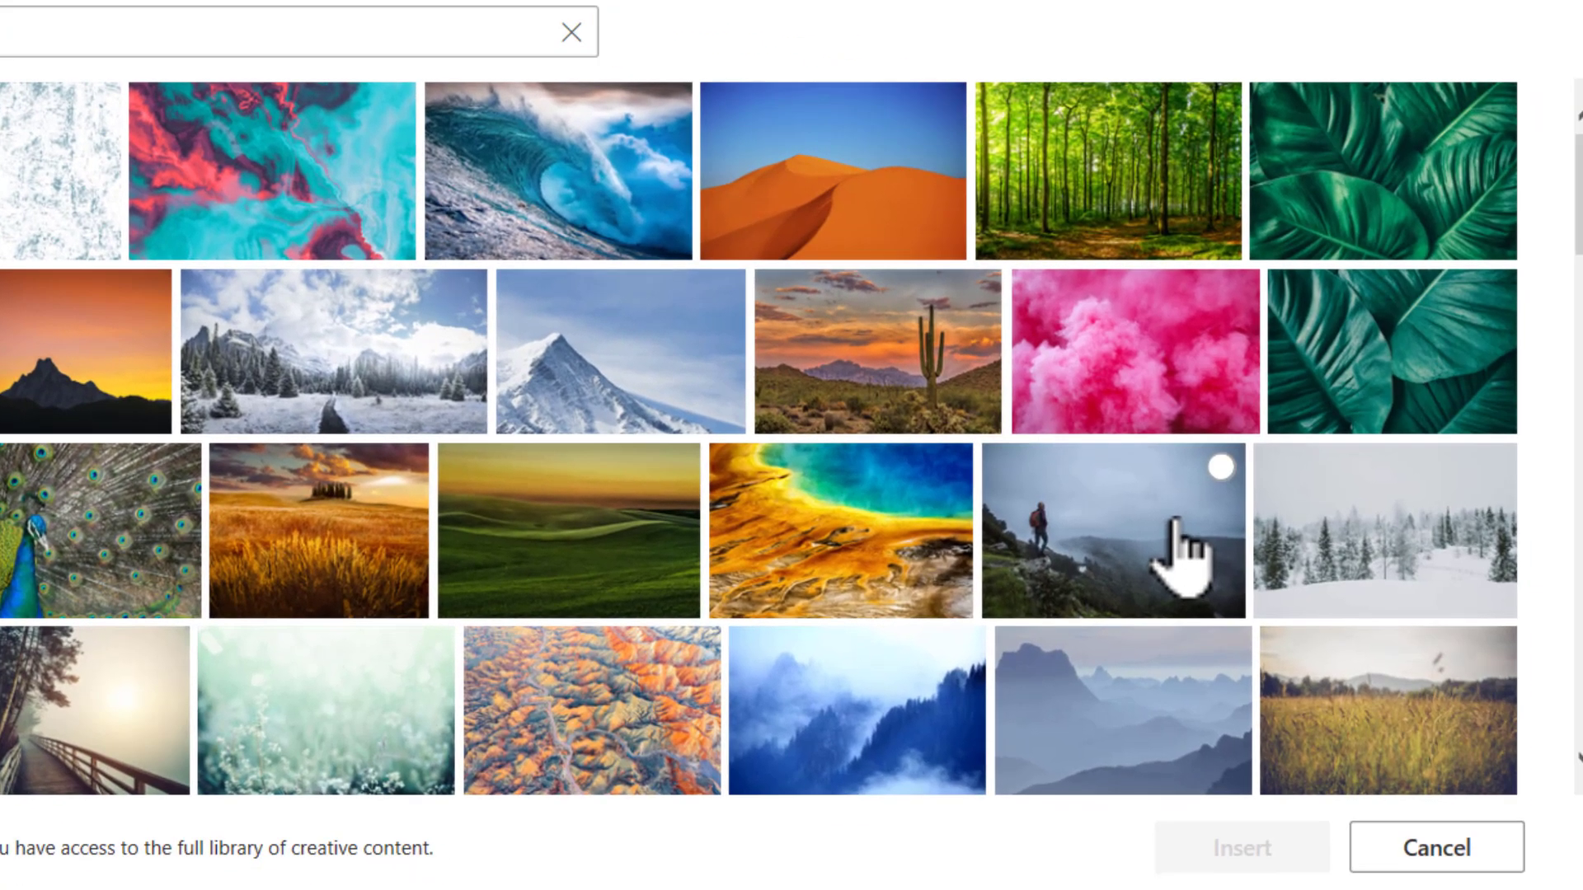
click(1501, 707)
click(1212, 849)
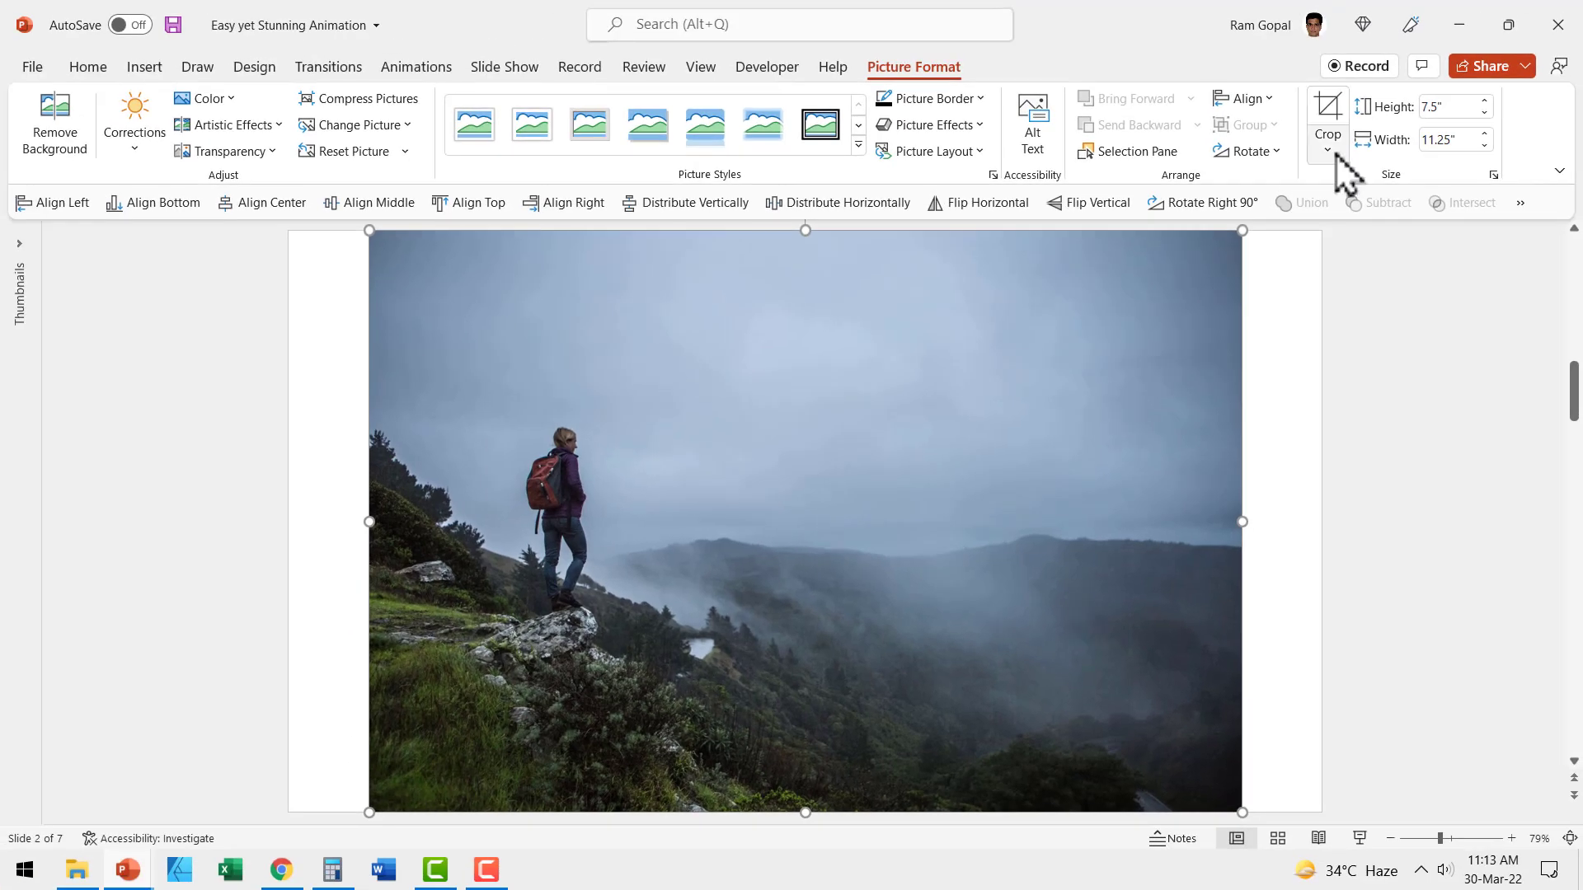
- Crop the photo to a 16:9 aspect ratio and resize it to fill the whole slide
click(1331, 152)
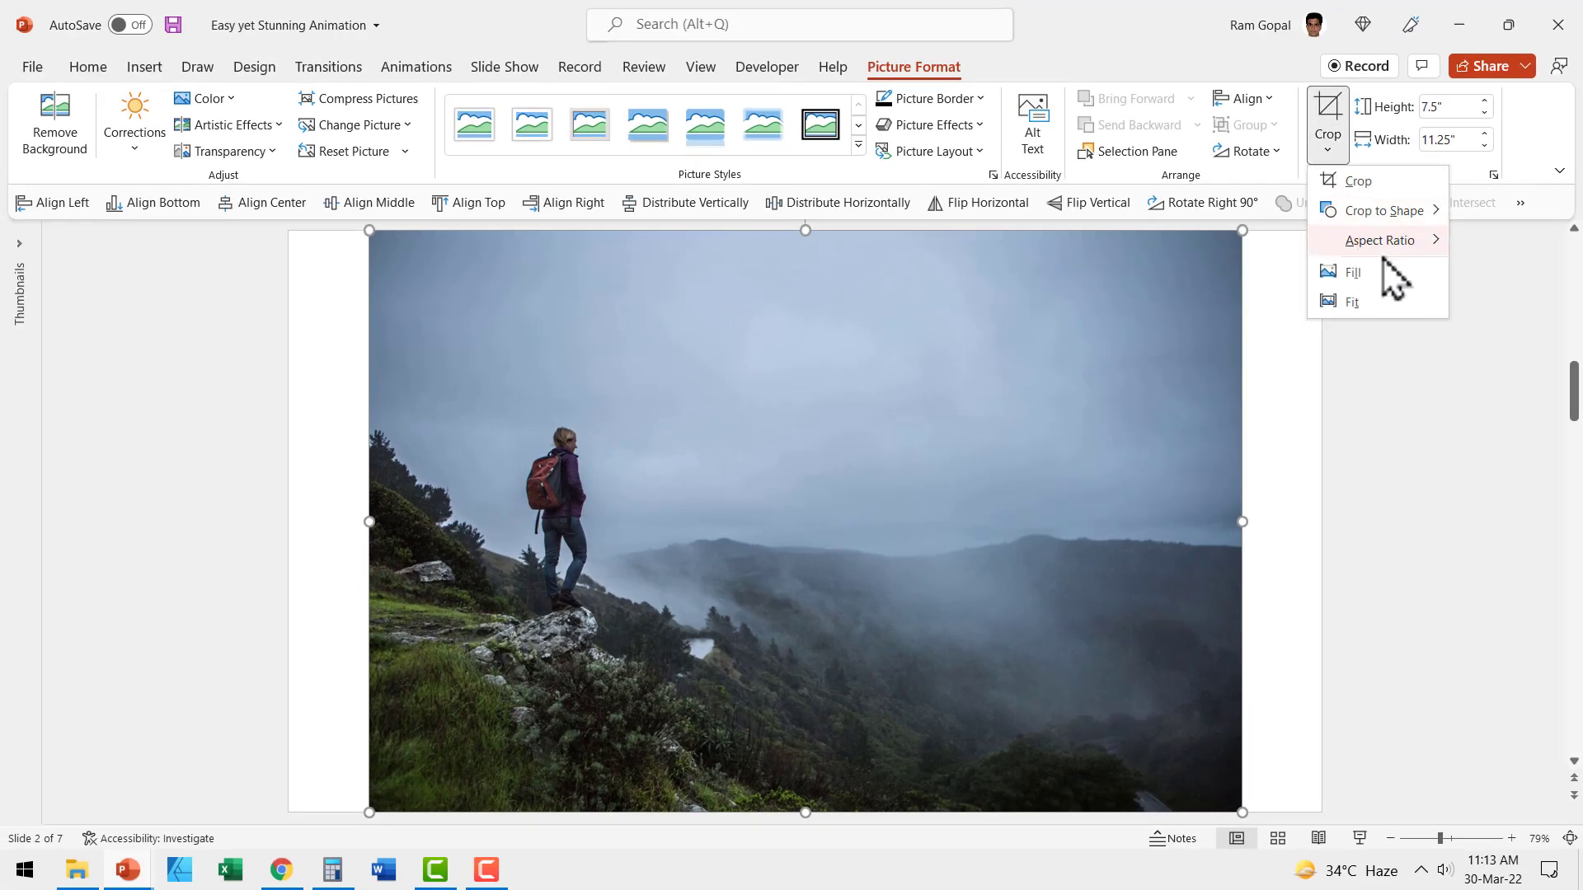
mouse_move(1424, 283)
click(1509, 606)
click(1371, 646)
drag(679, 477, 598, 422)
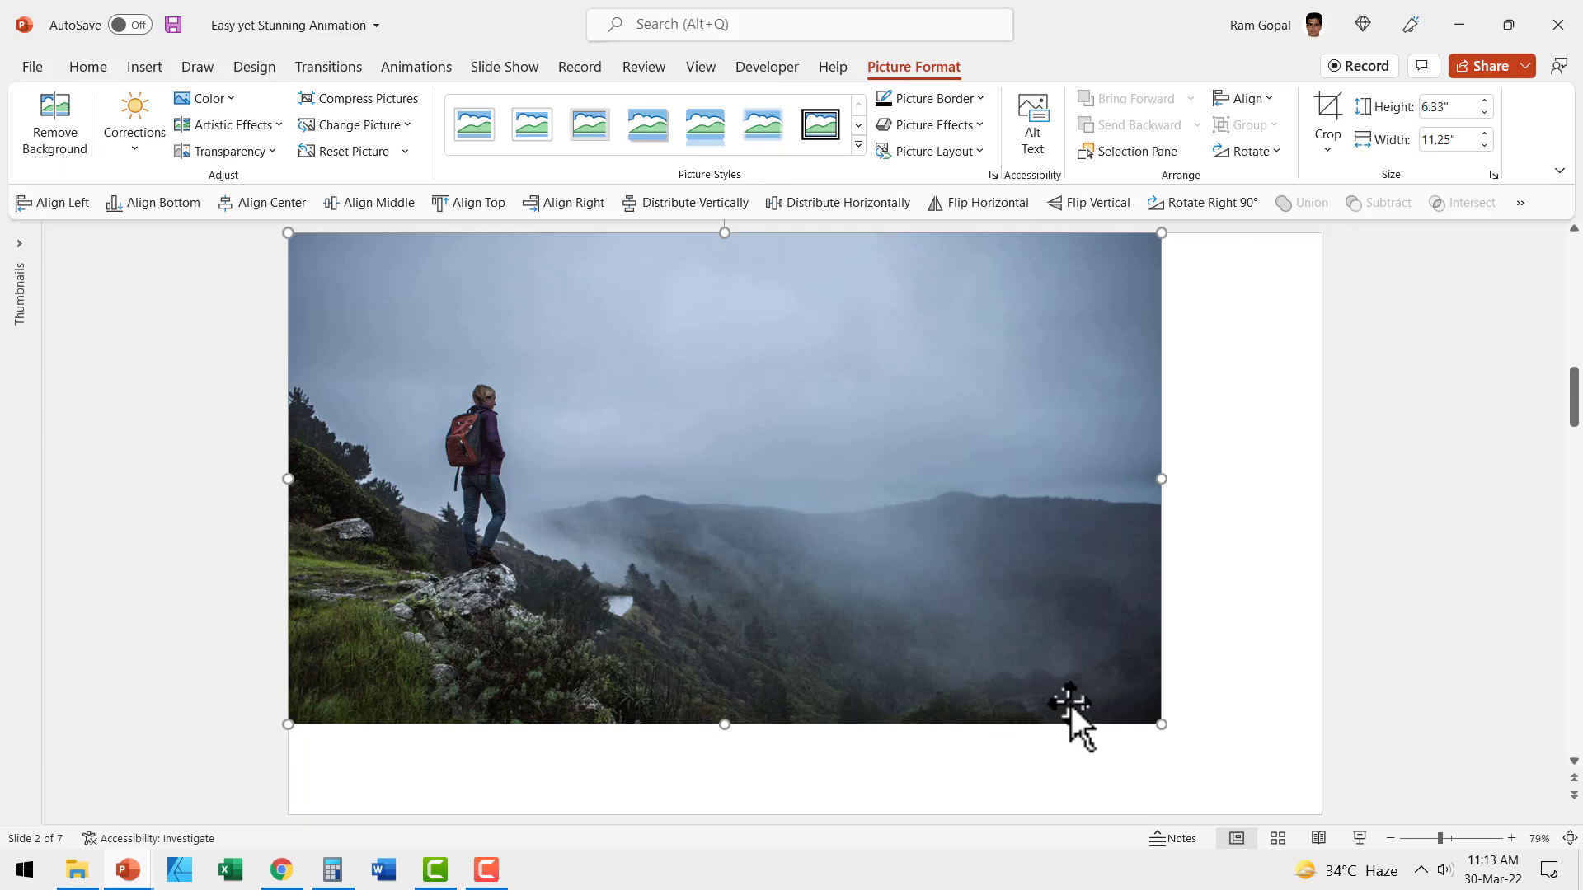
drag(1162, 723, 1322, 811)
click(1378, 646)
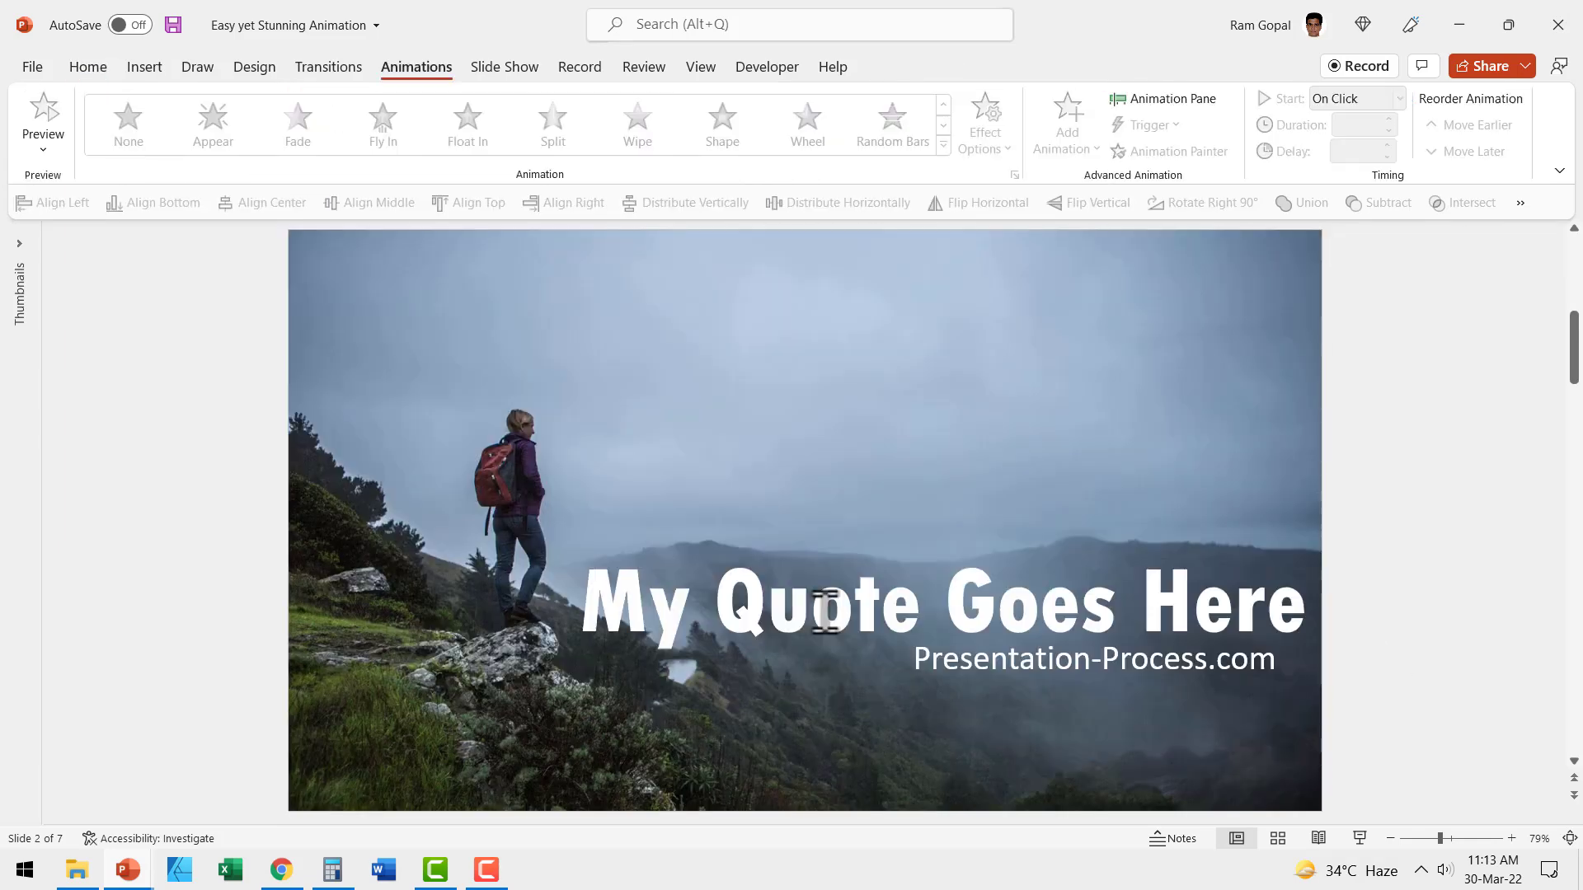
- Select the My Quote Goes Here title box
click(824, 610)
click(953, 677)
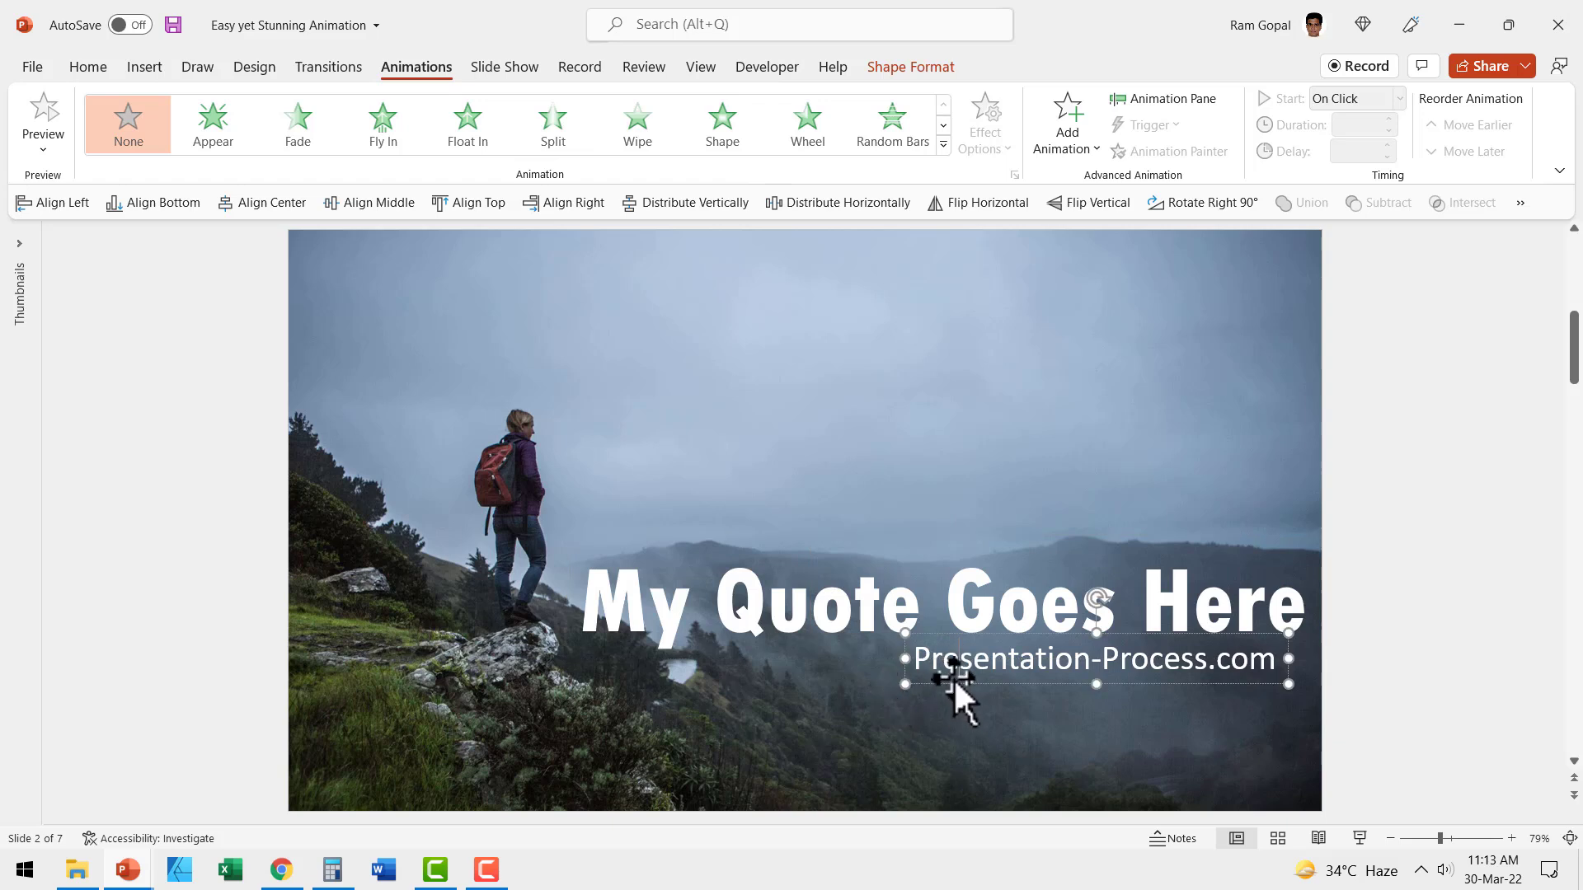
click(1413, 646)
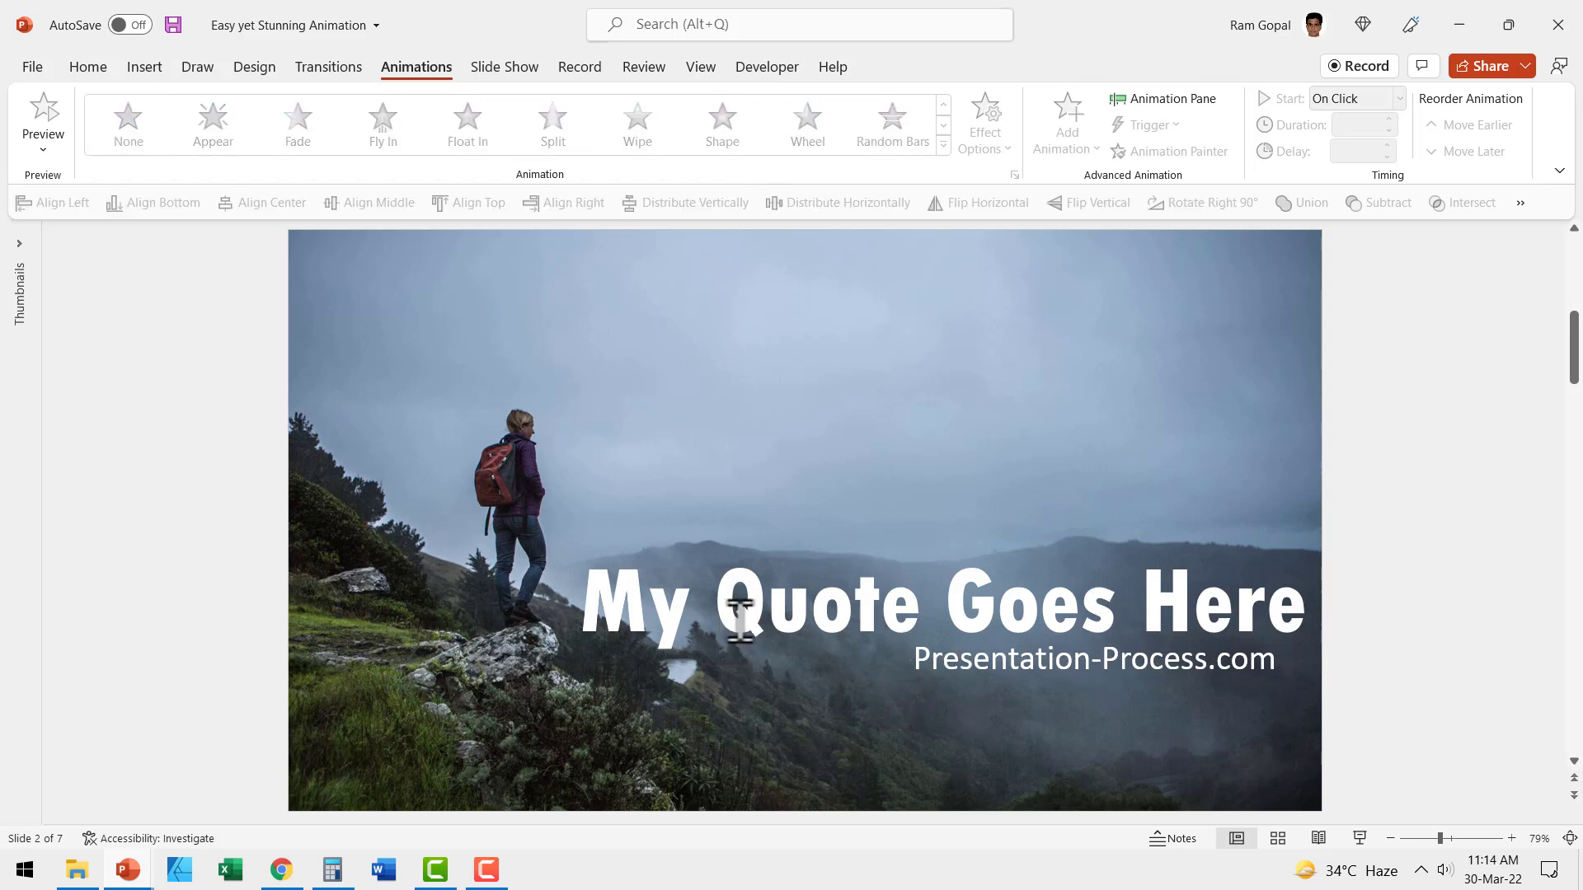
click(777, 635)
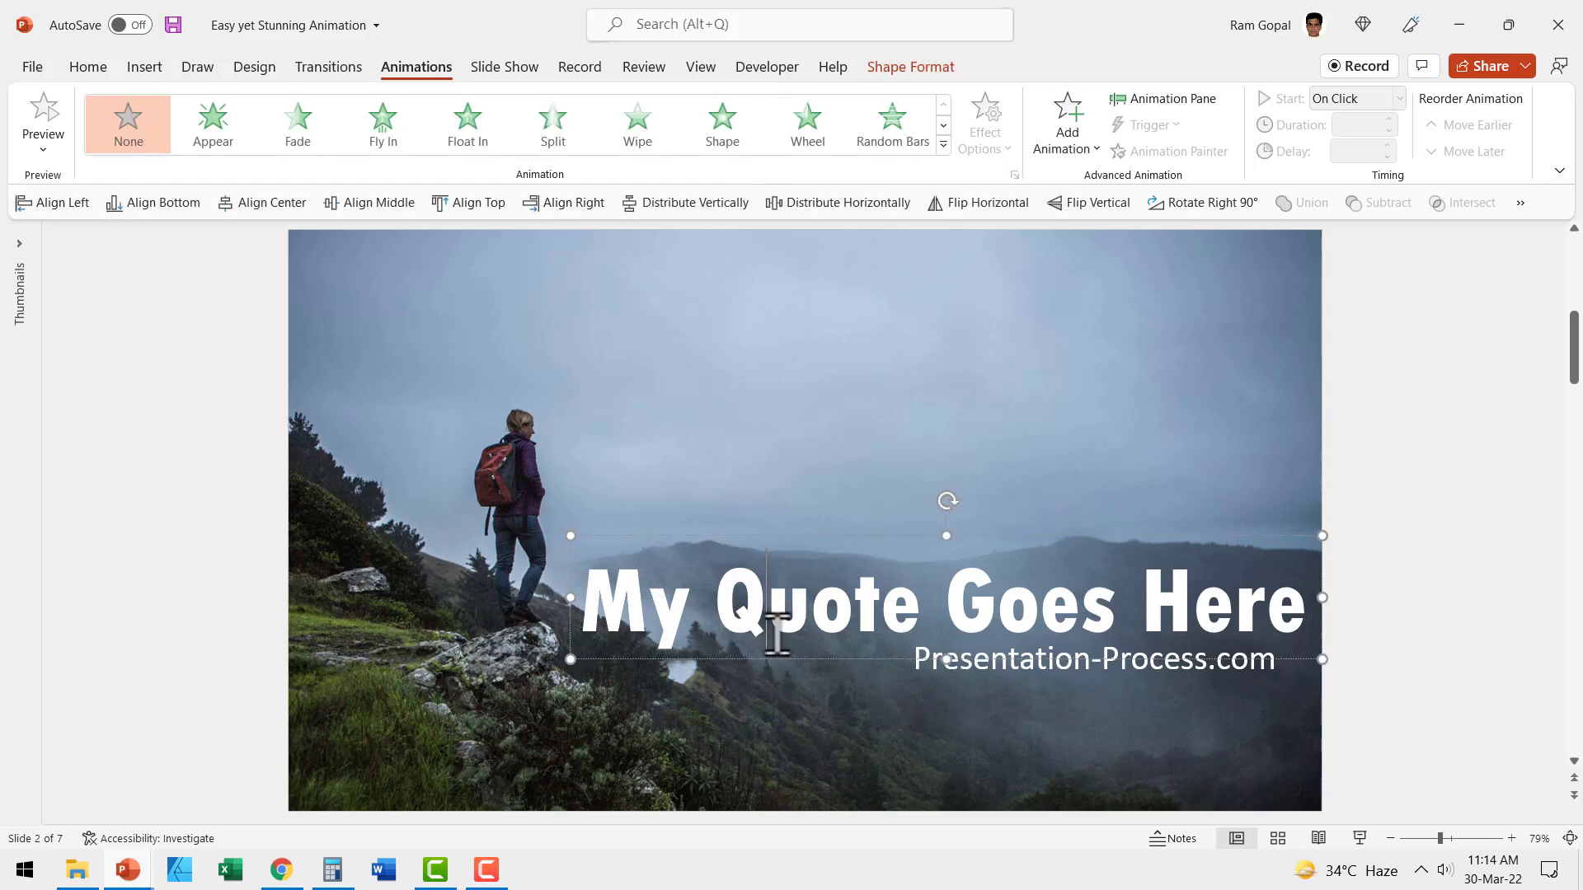
- Apply a Lines motion path to the title with direction set to Up
click(943, 145)
scroll(185, 668, down, 1)
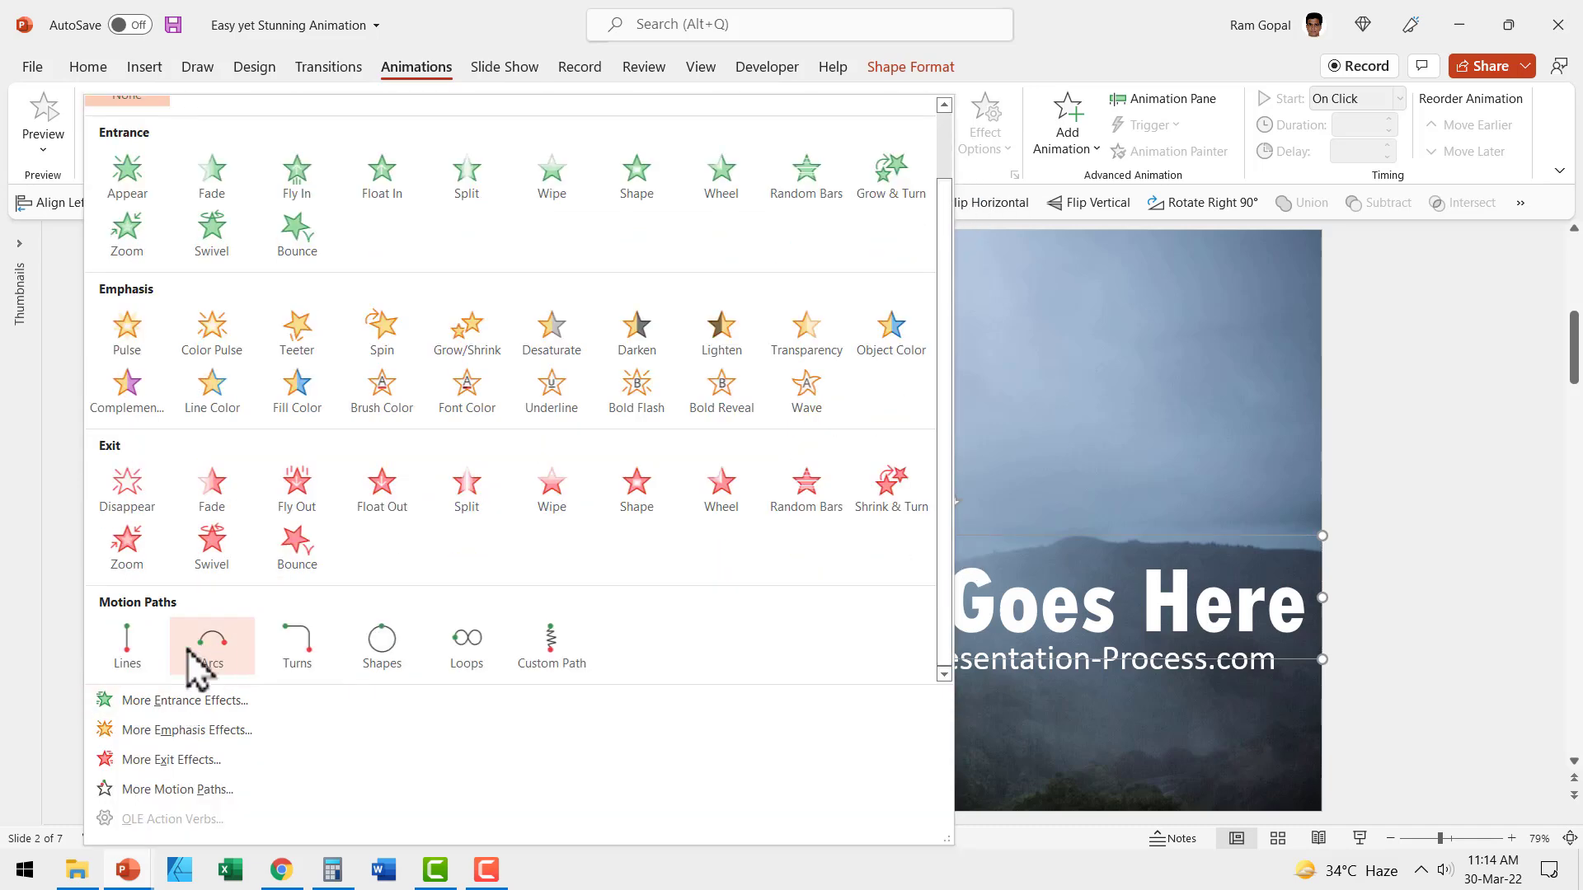
click(145, 648)
click(989, 142)
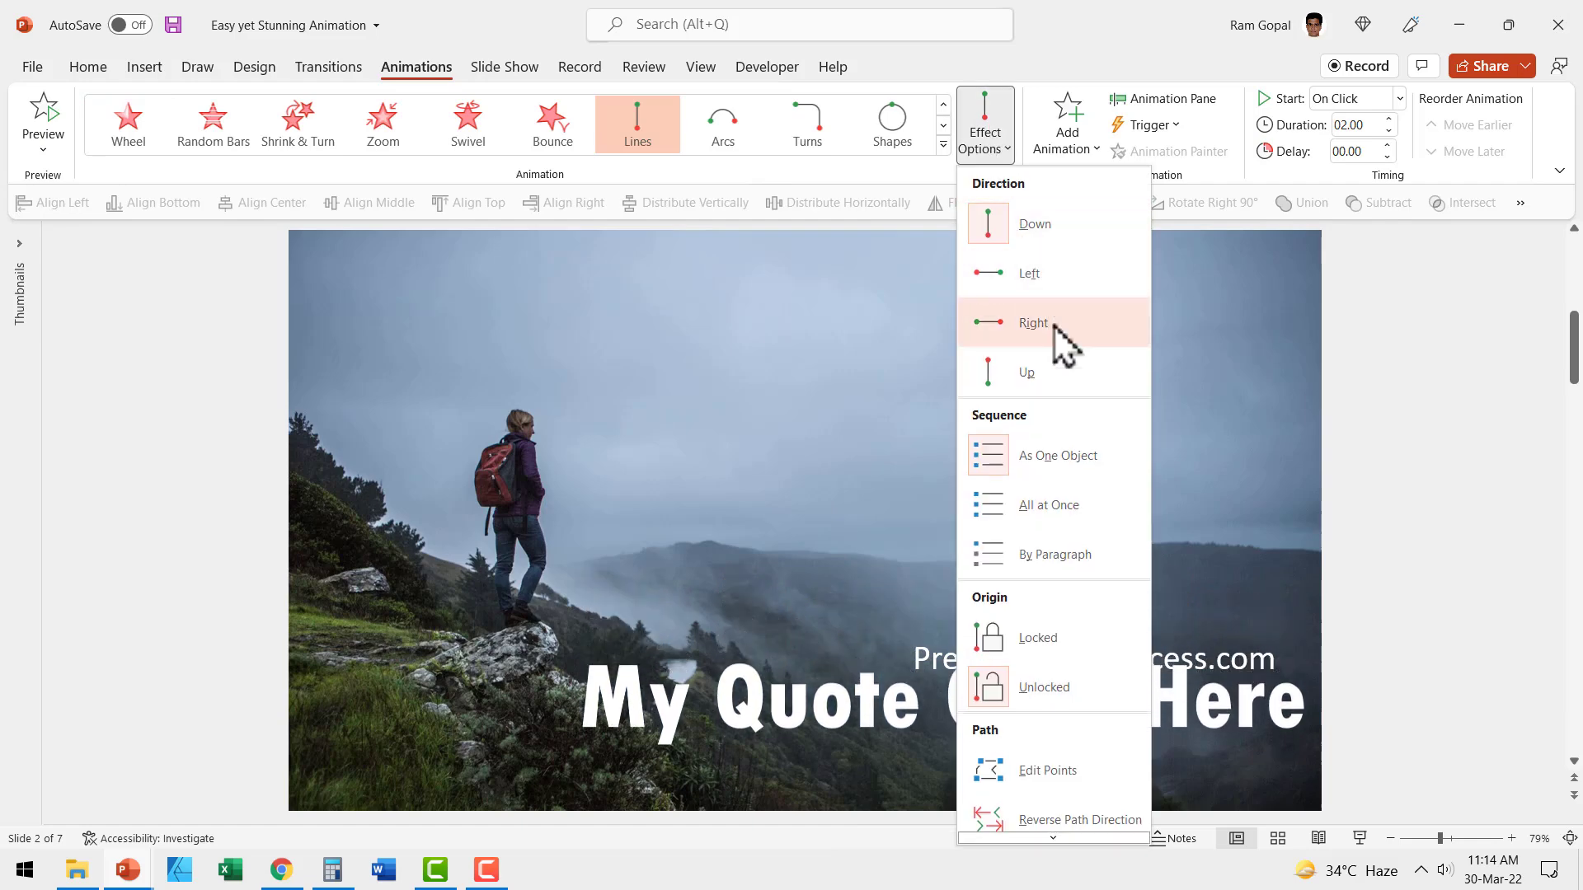
click(1026, 372)
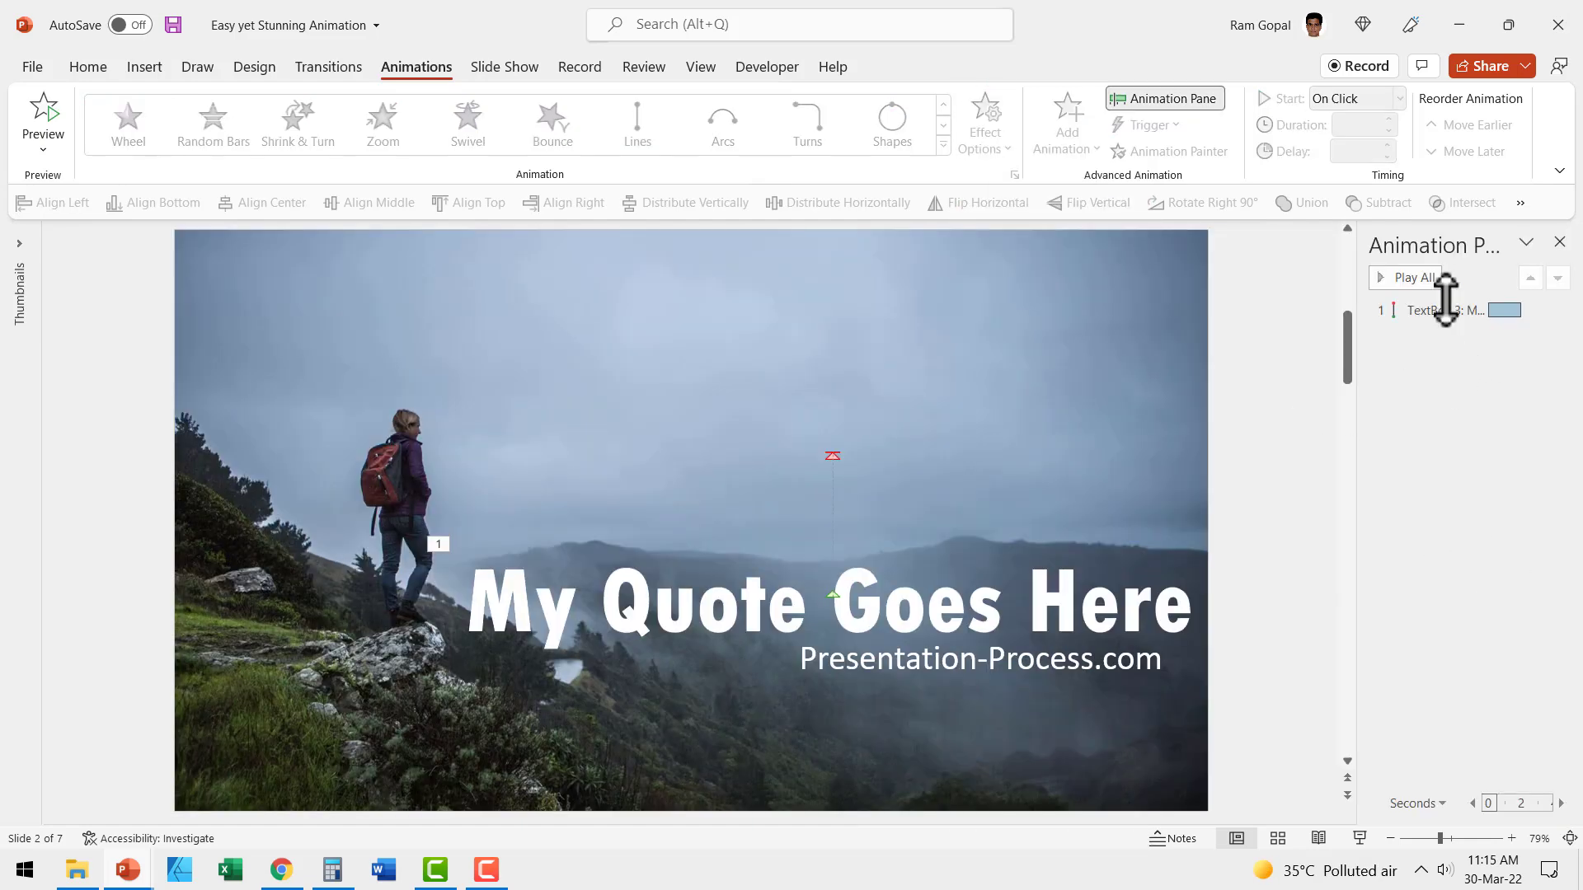
- Add a bounce end to the title's motion, then select the Presentation-Process.com box
click(1451, 311)
click(1558, 311)
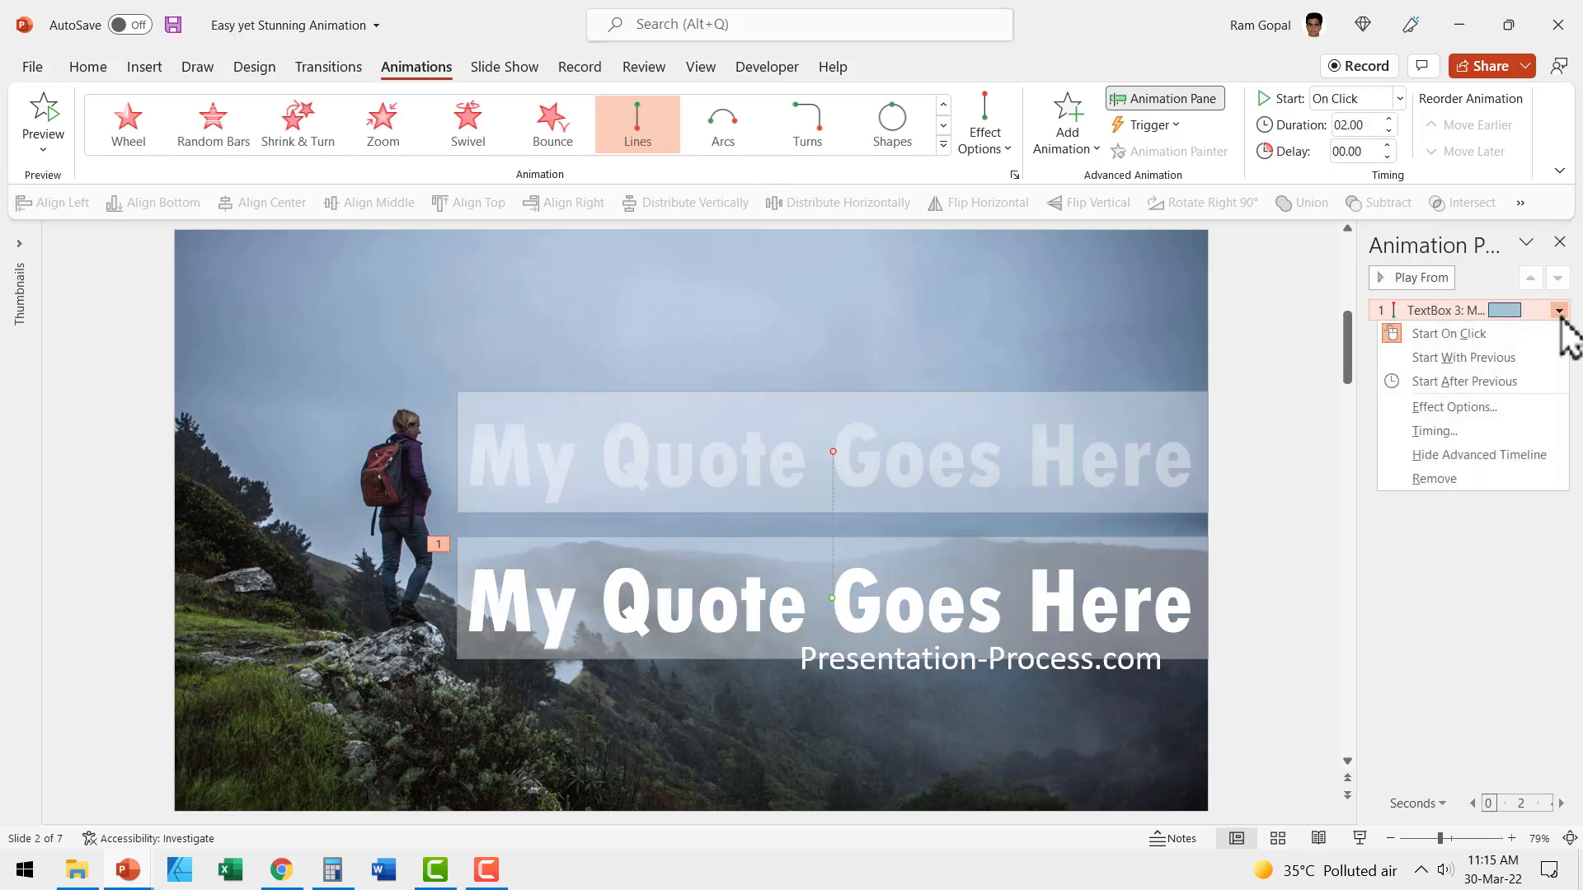
click(1451, 412)
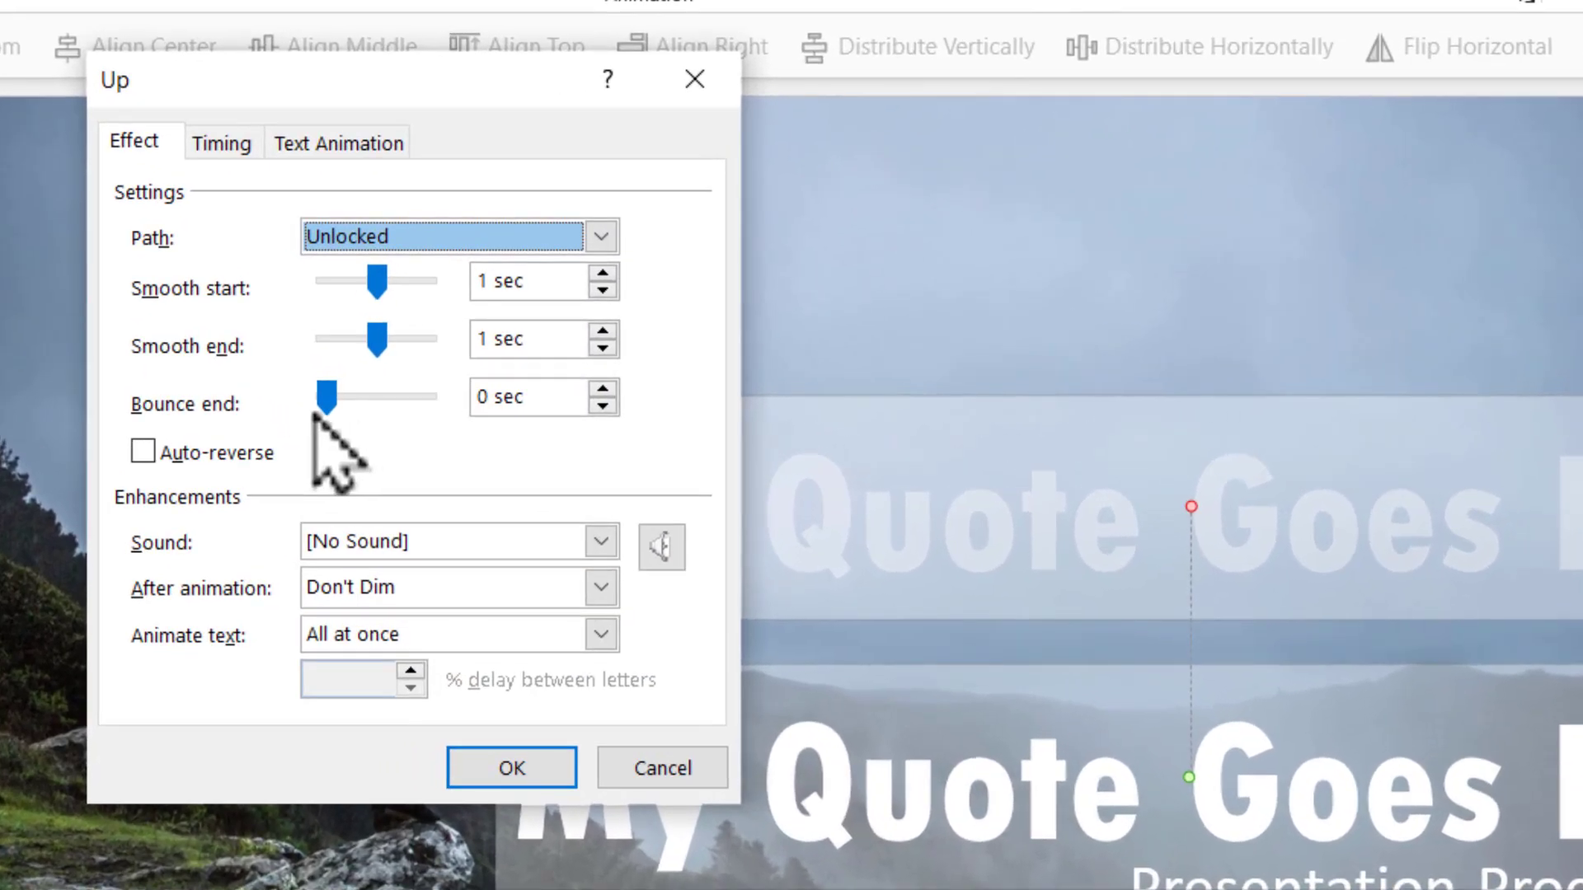
drag(326, 398, 385, 397)
click(513, 776)
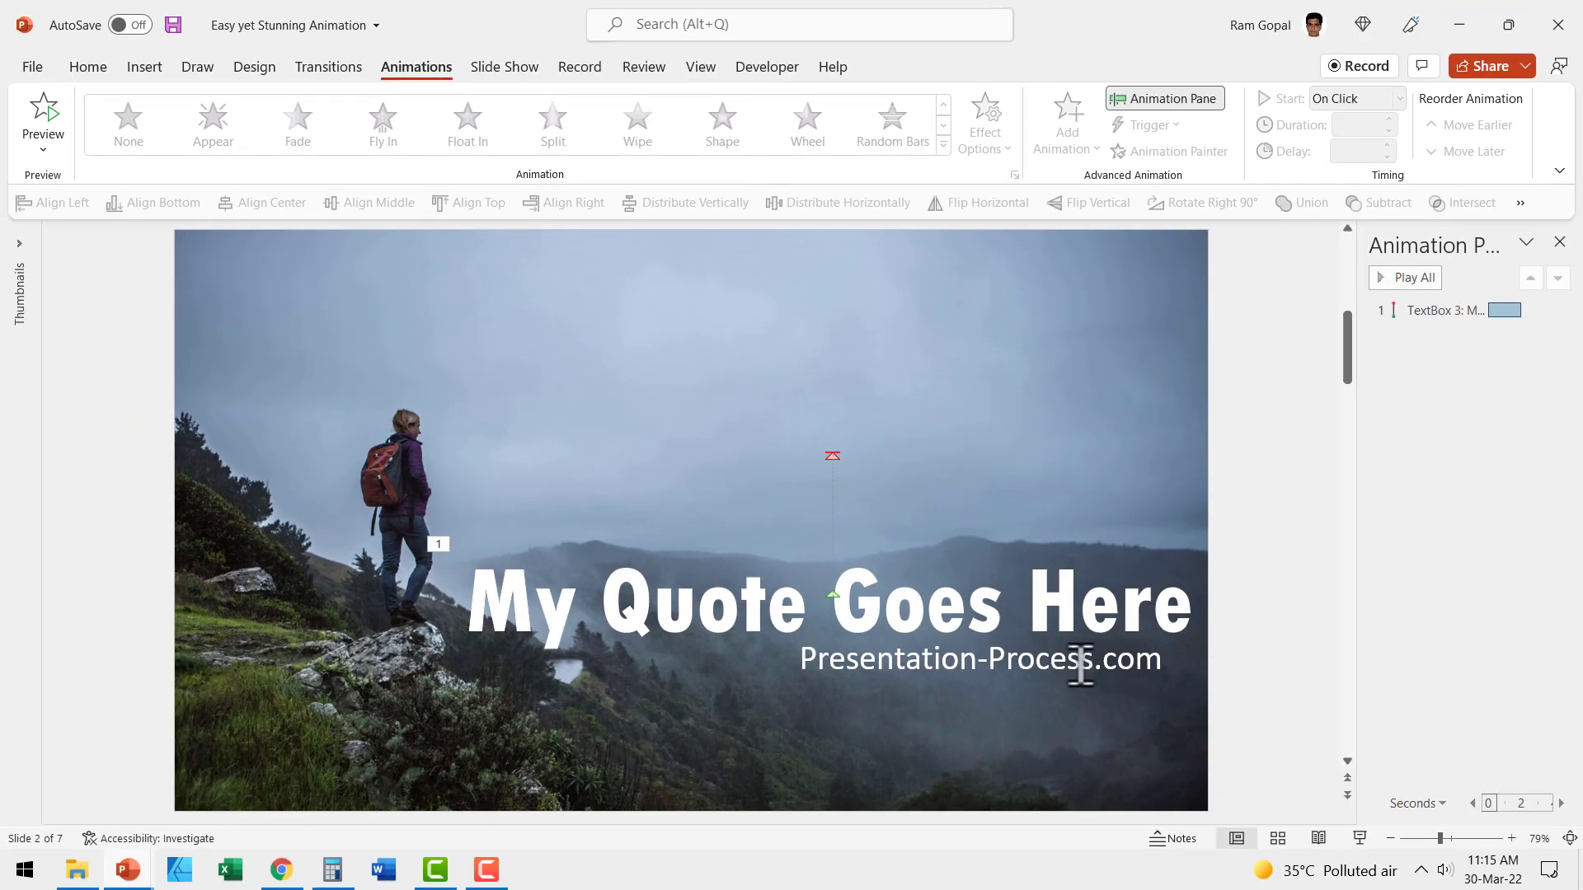
click(1080, 667)
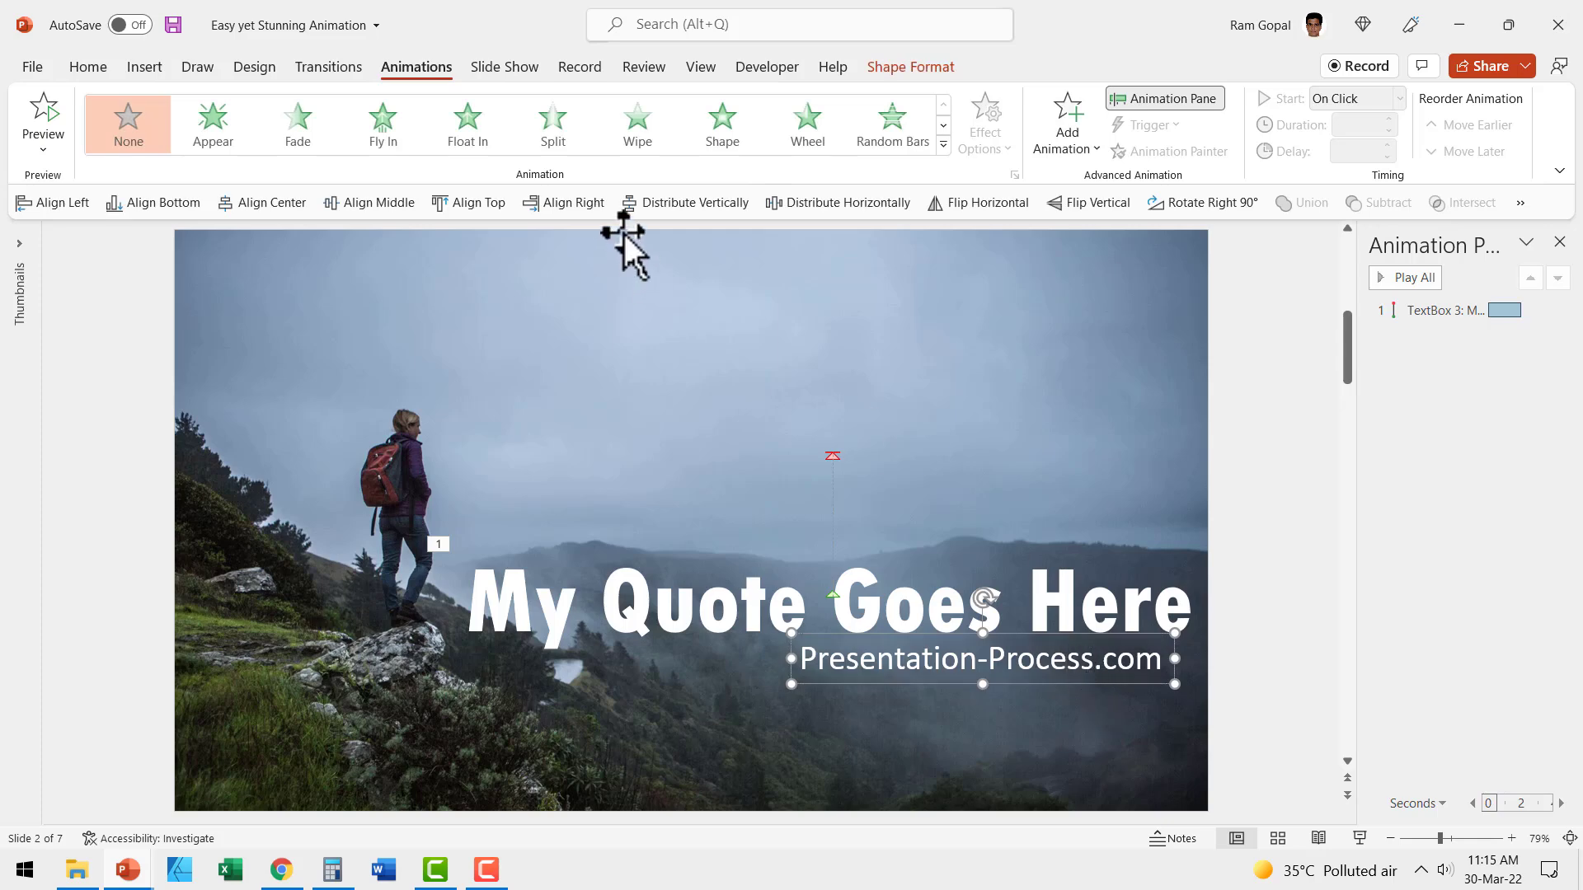
- Give the website line a Fly In from the right, starting After Previous
click(384, 124)
click(1000, 128)
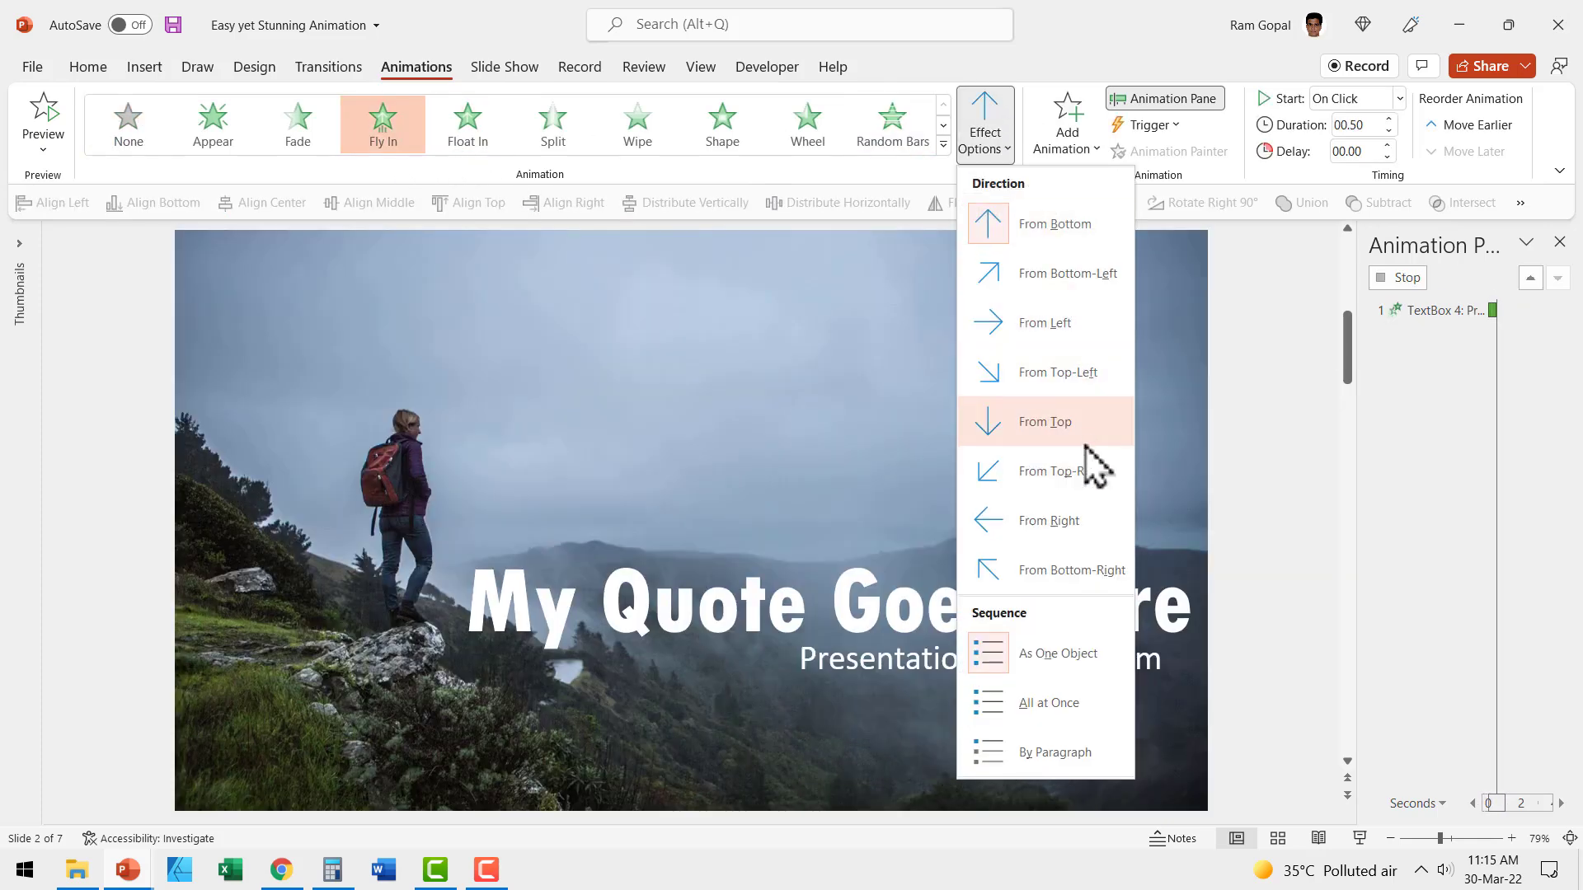
click(1051, 520)
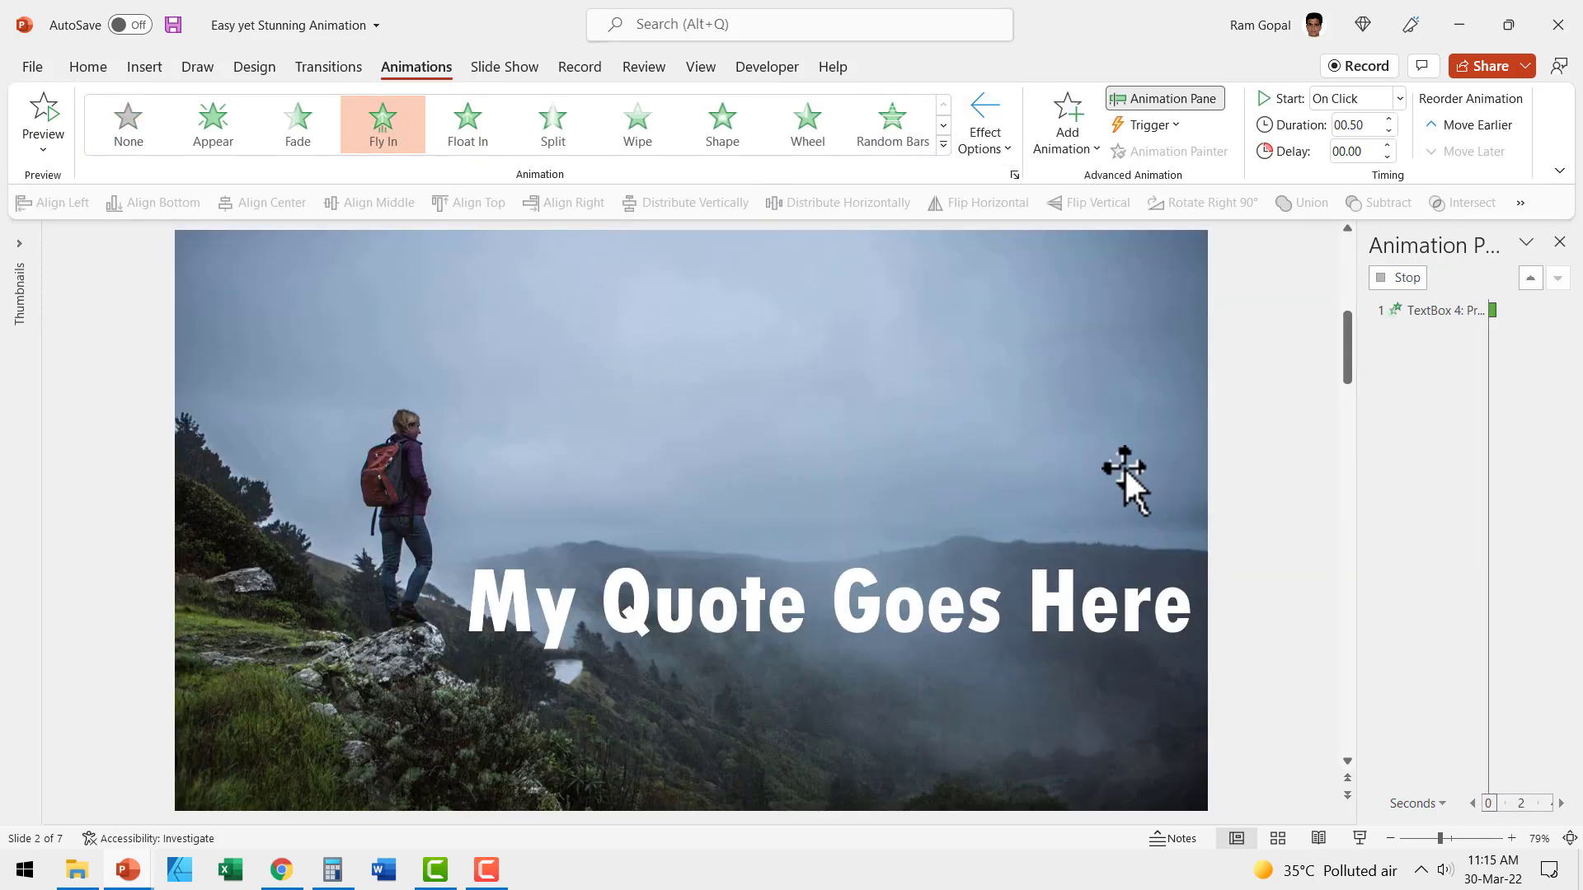
click(1360, 99)
click(1340, 146)
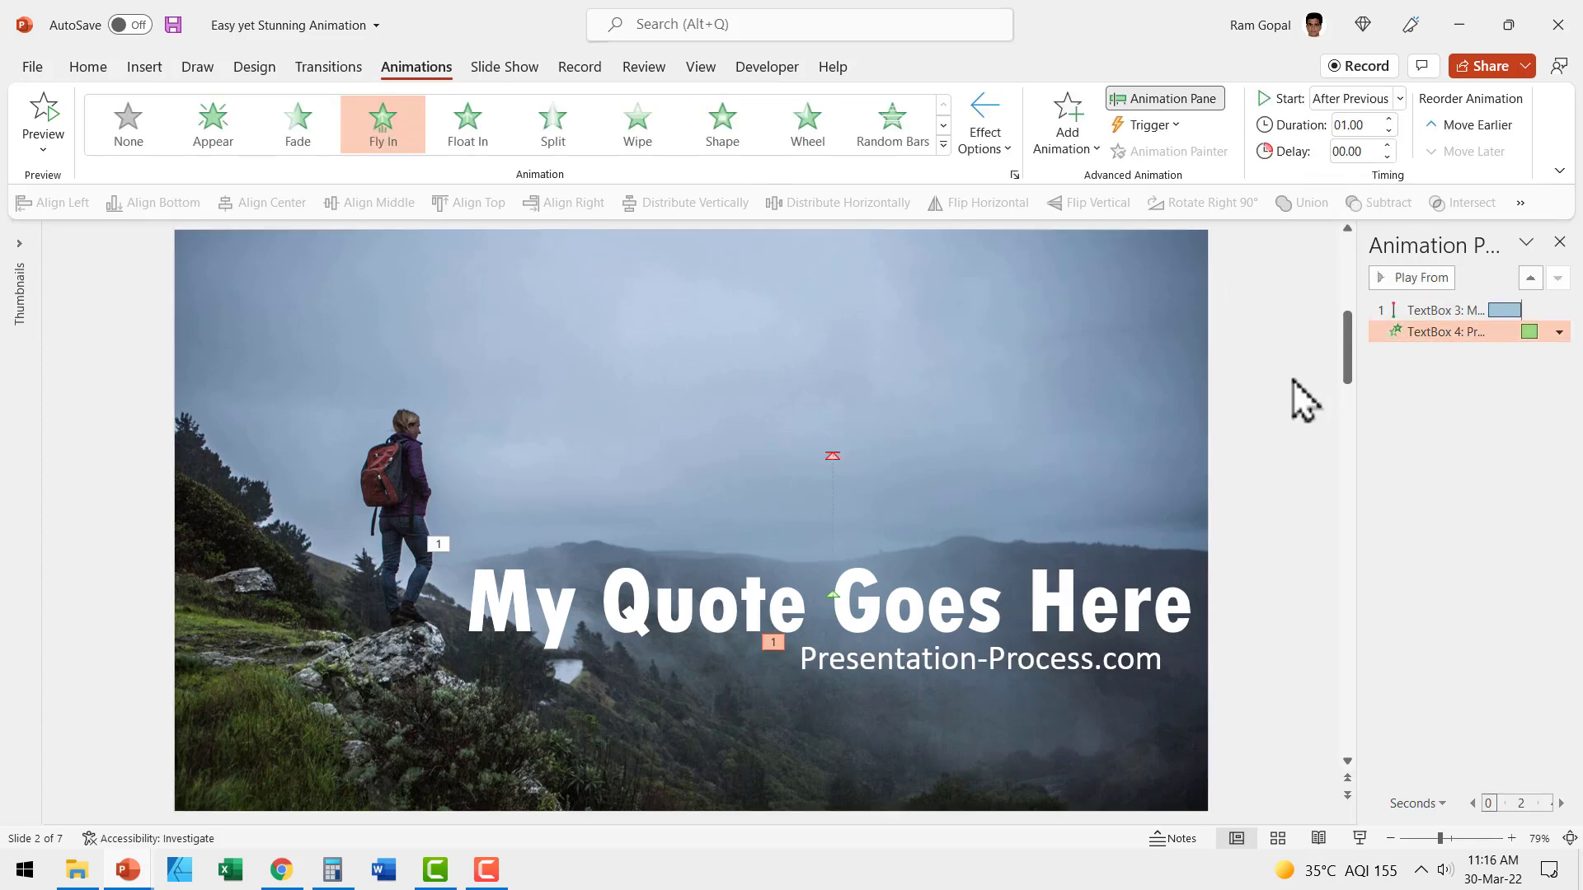
- Set the website fly-in's bounce end to 0.6 sec, then play the slide show
click(1559, 331)
click(1457, 428)
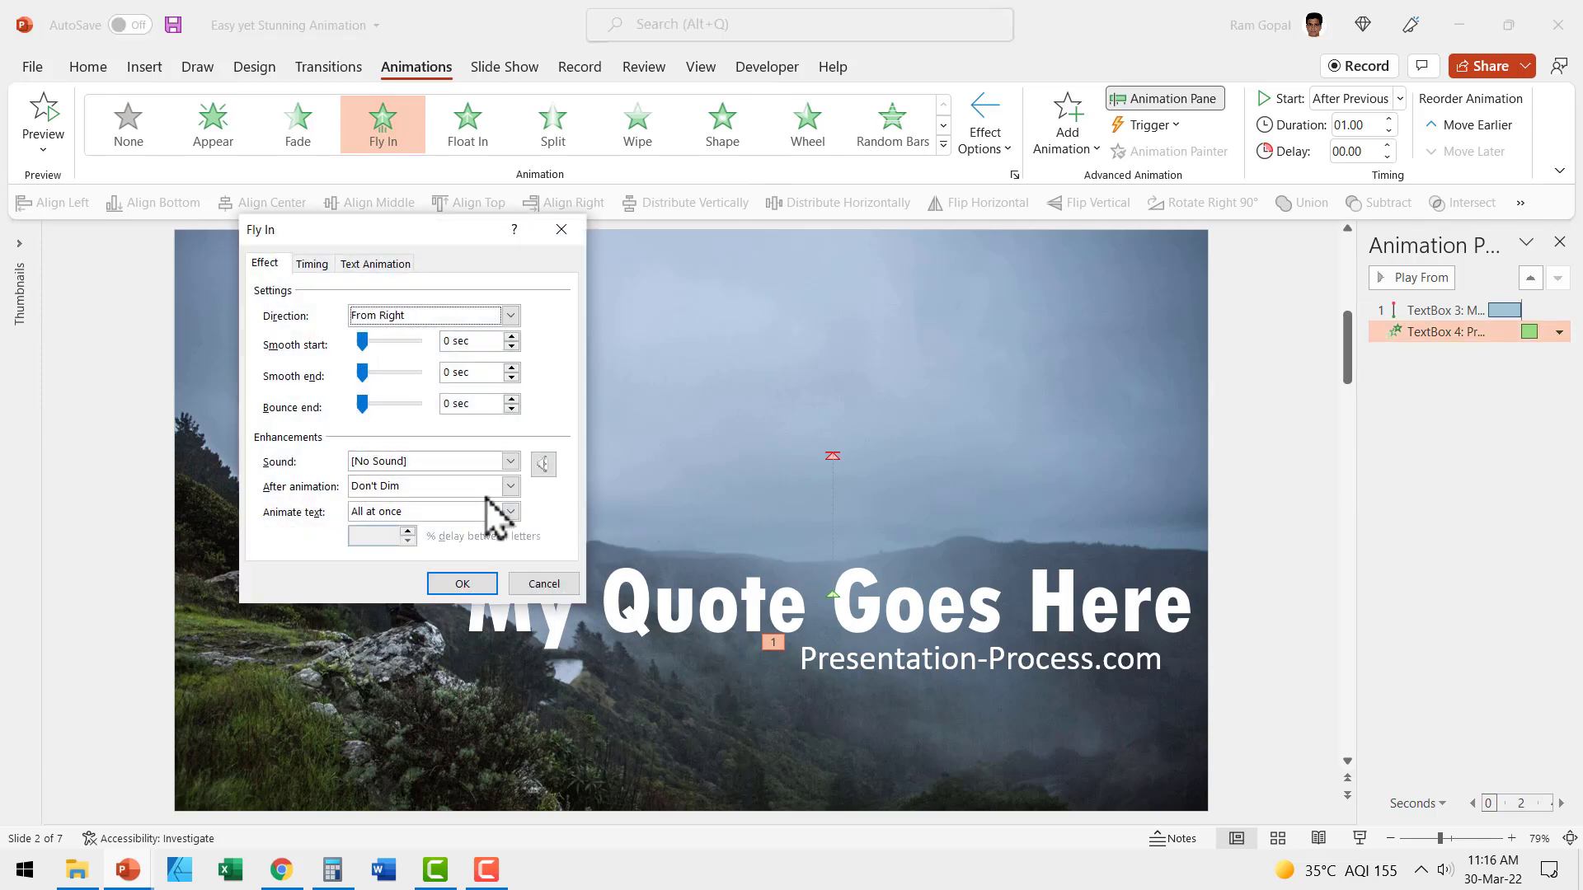
drag(363, 410, 391, 415)
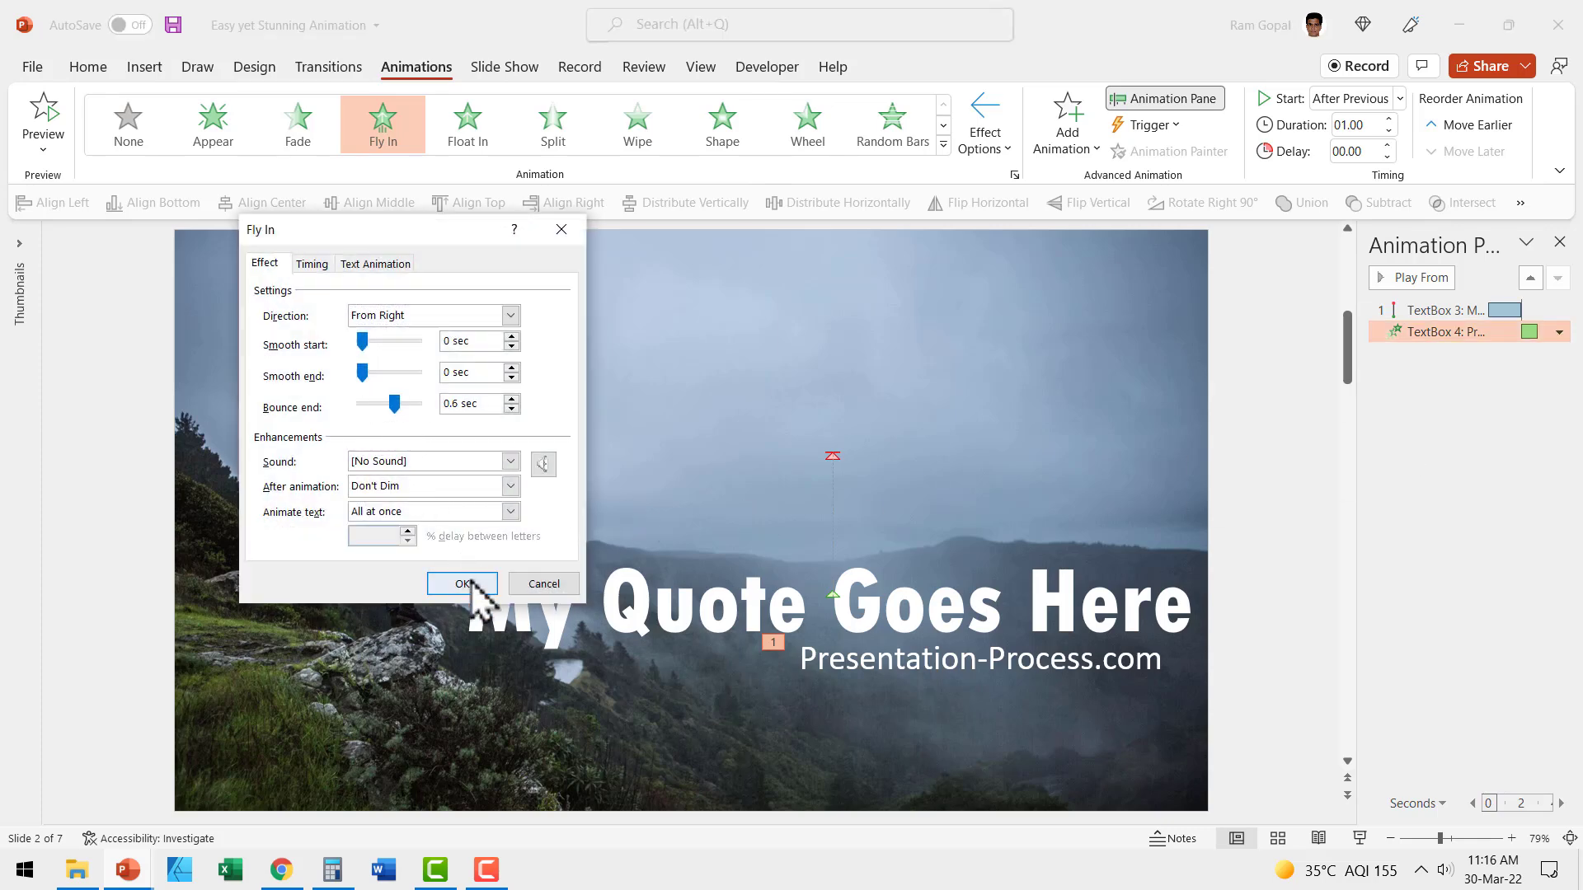
click(464, 583)
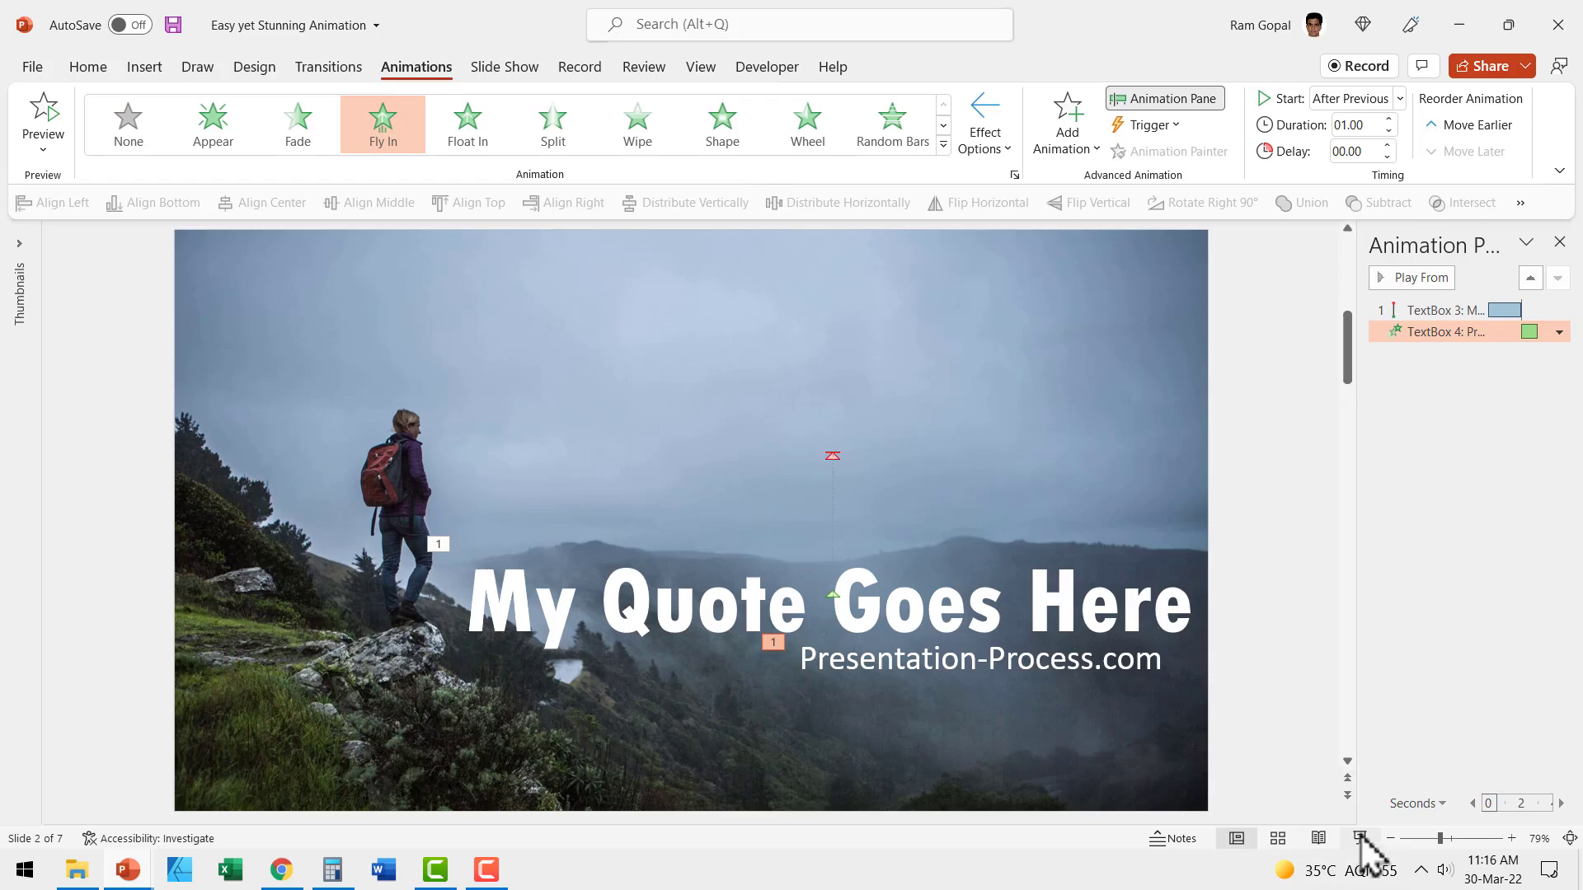
click(1359, 838)
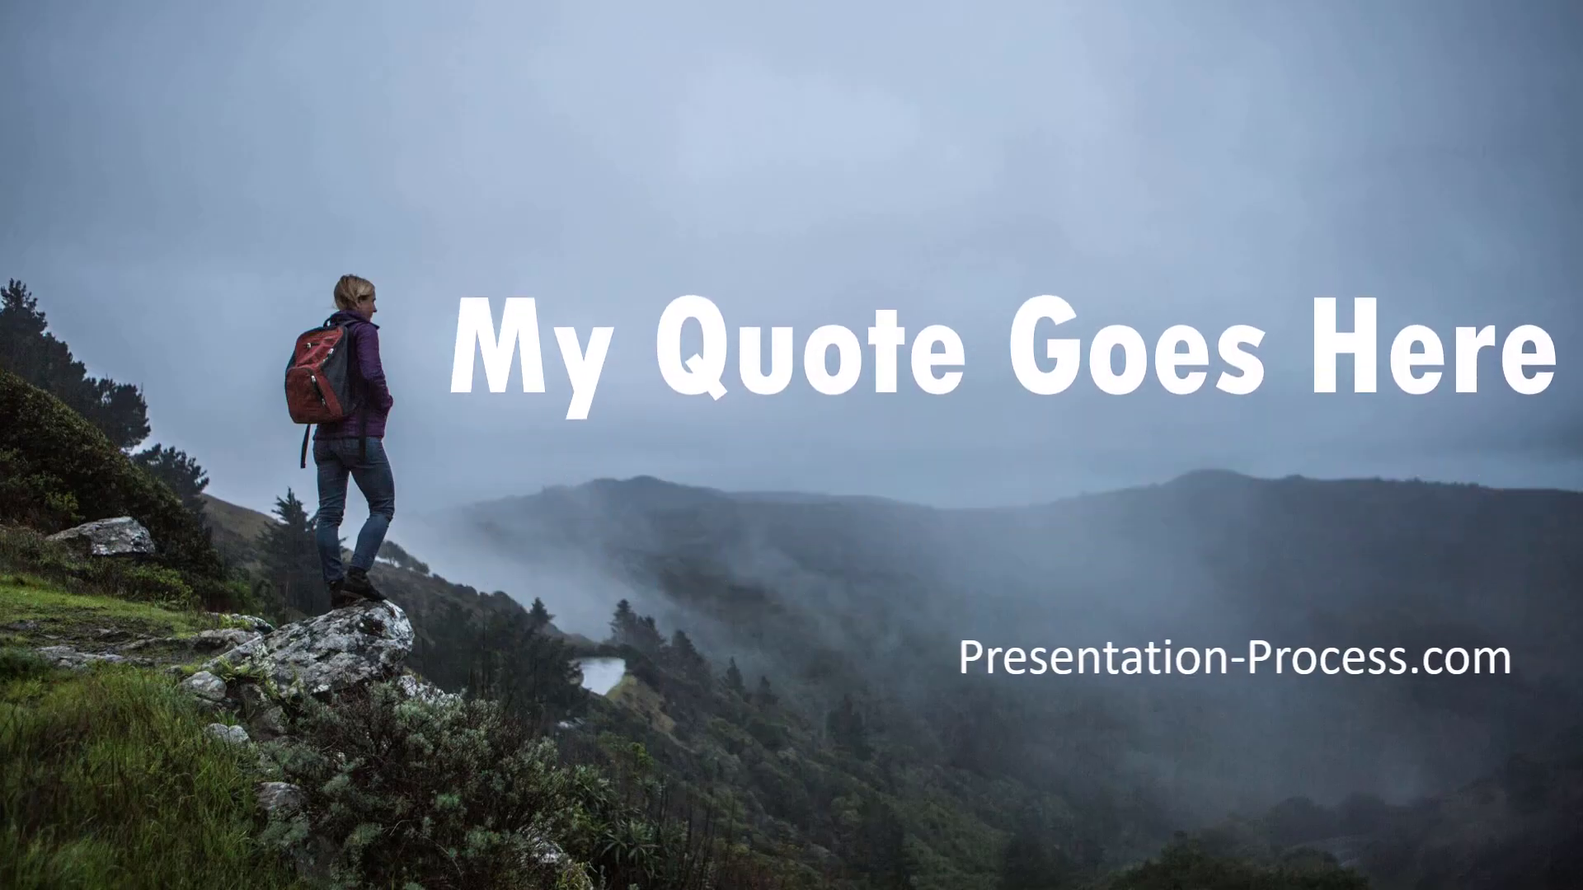
- Exit the show, replay the slide from the current slide with Shift+F5, and exit again
key(Escape)
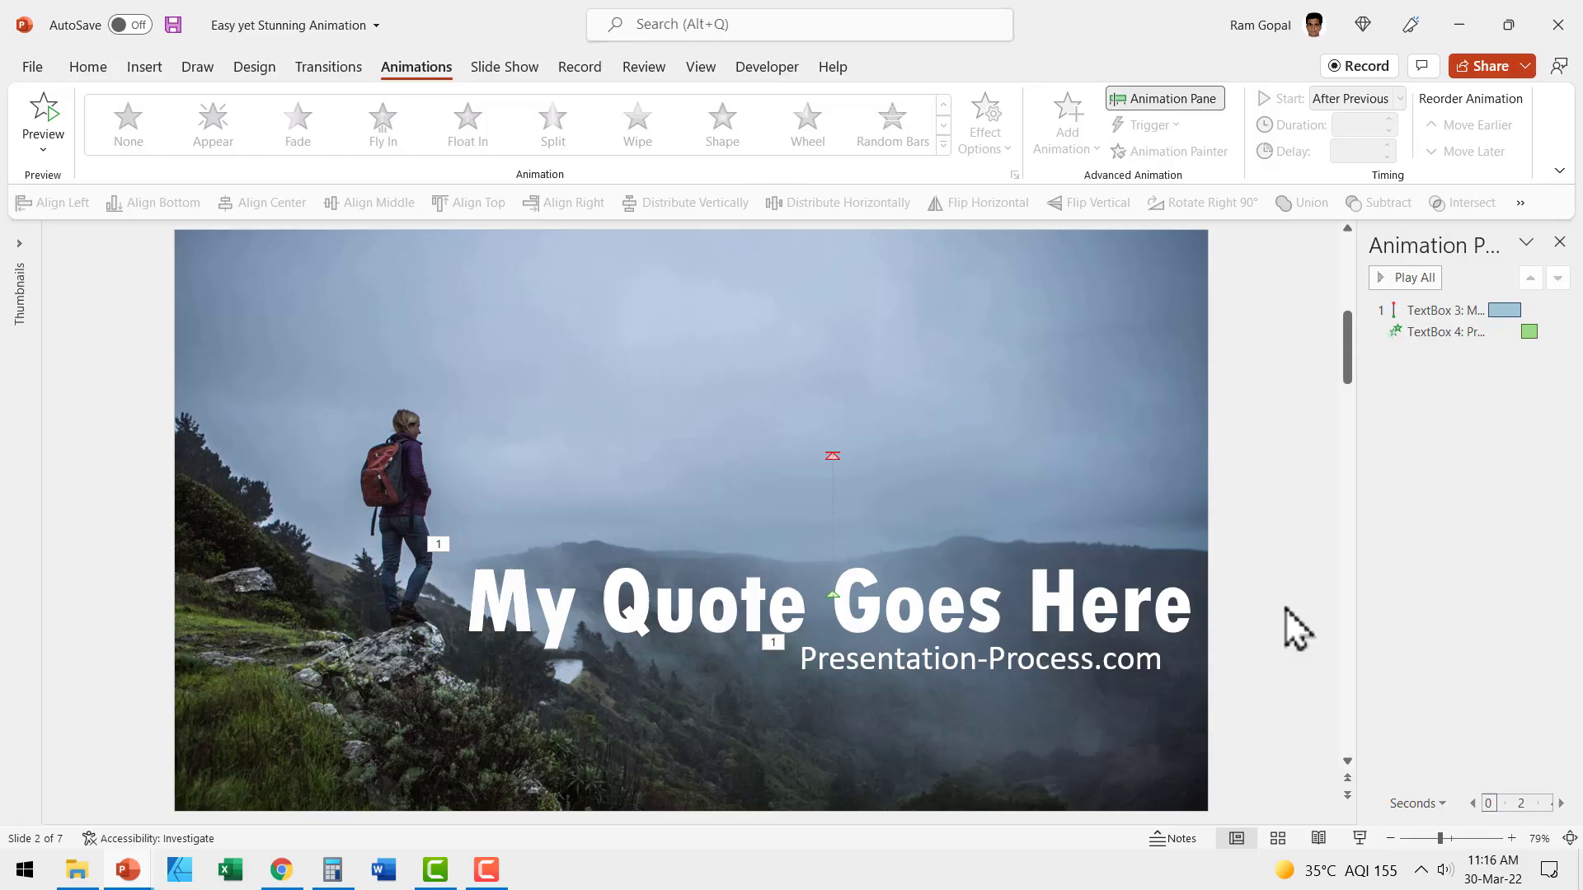
key(shift+F5)
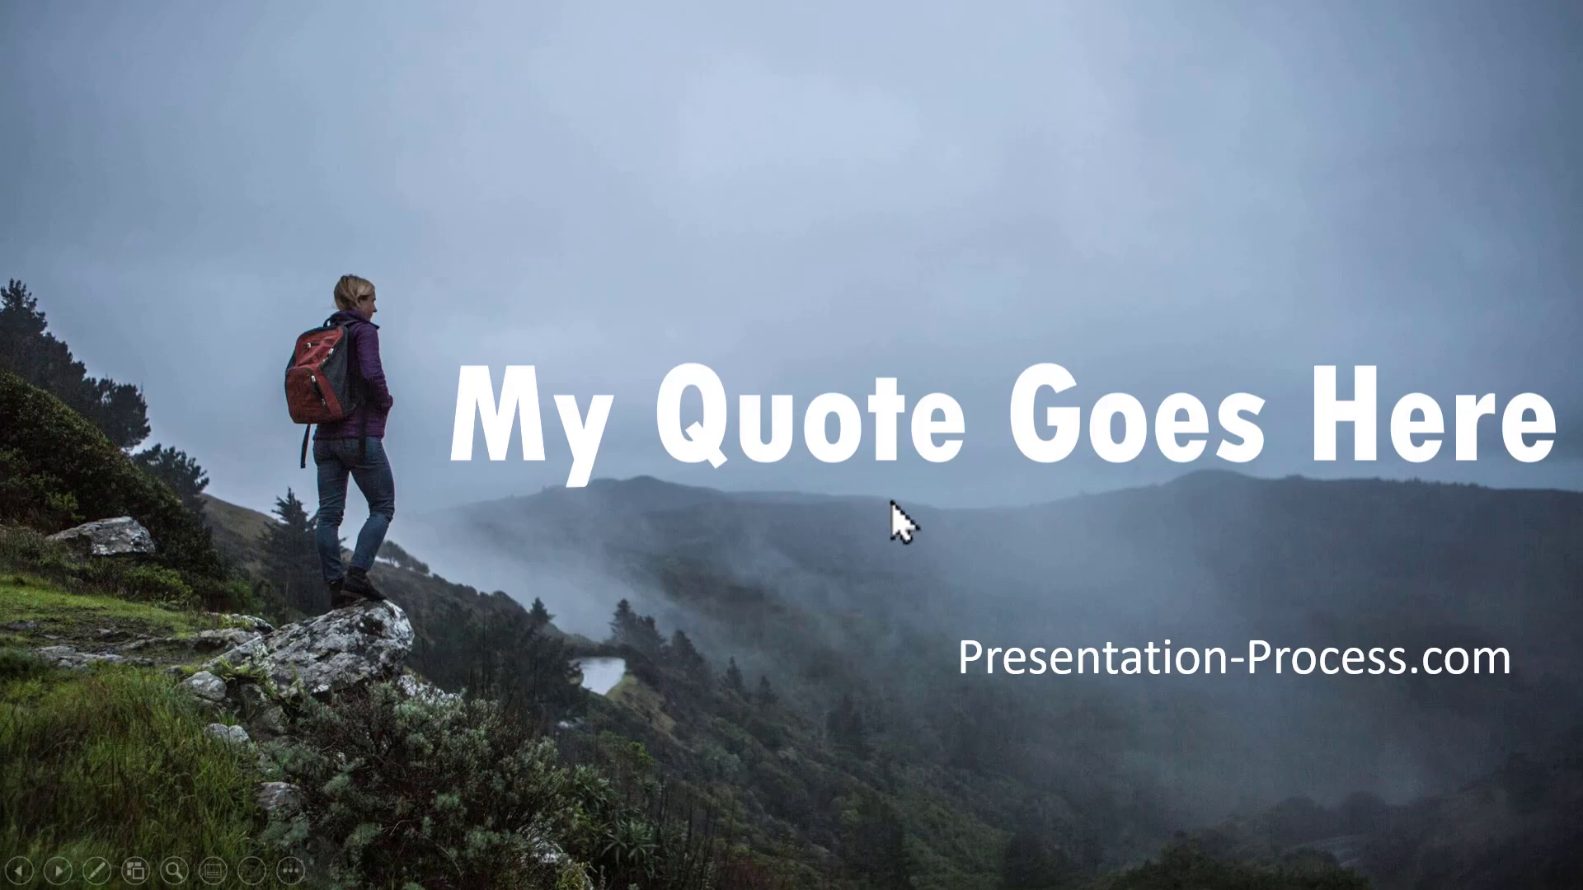
key(Escape)
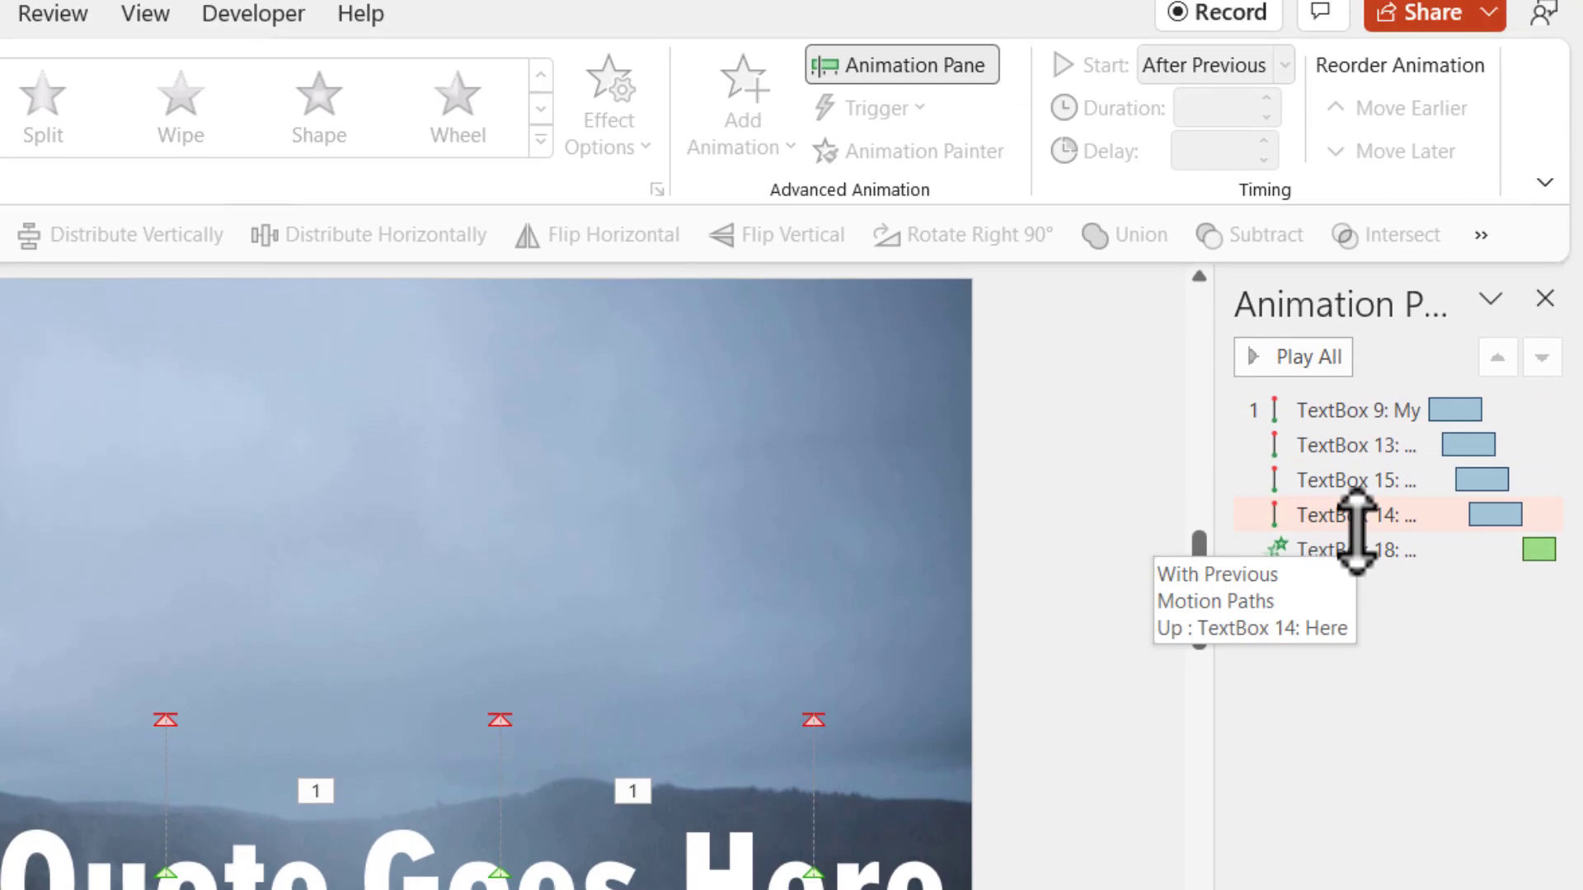
- Set Quote, Goes and Here rises With Previous, delayed 0.5, 1 and 1.5 seconds
click(1311, 450)
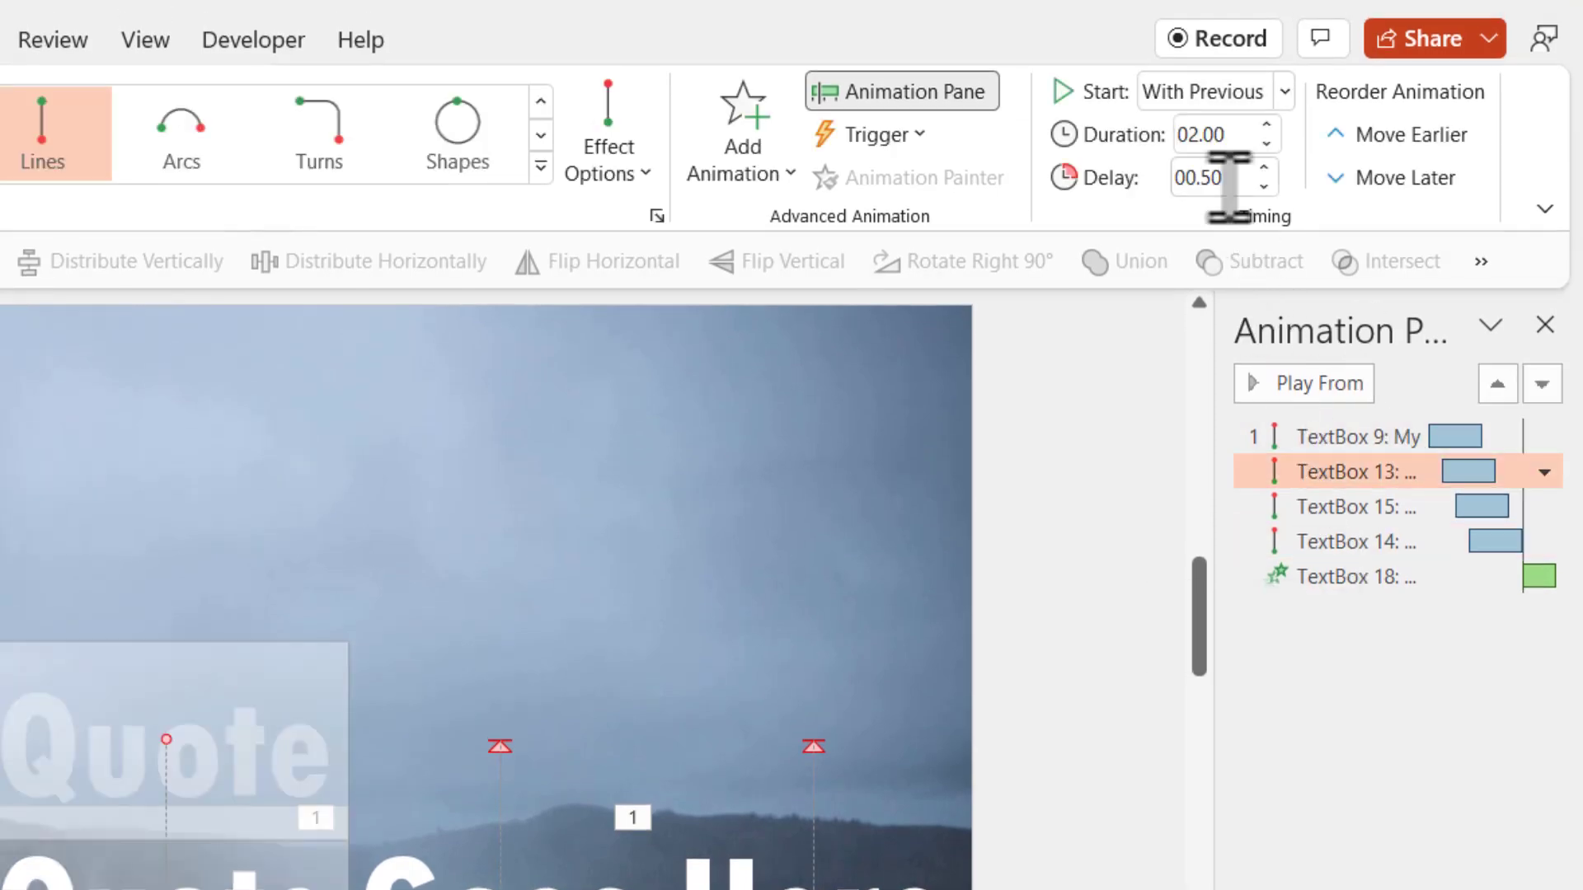
click(1322, 509)
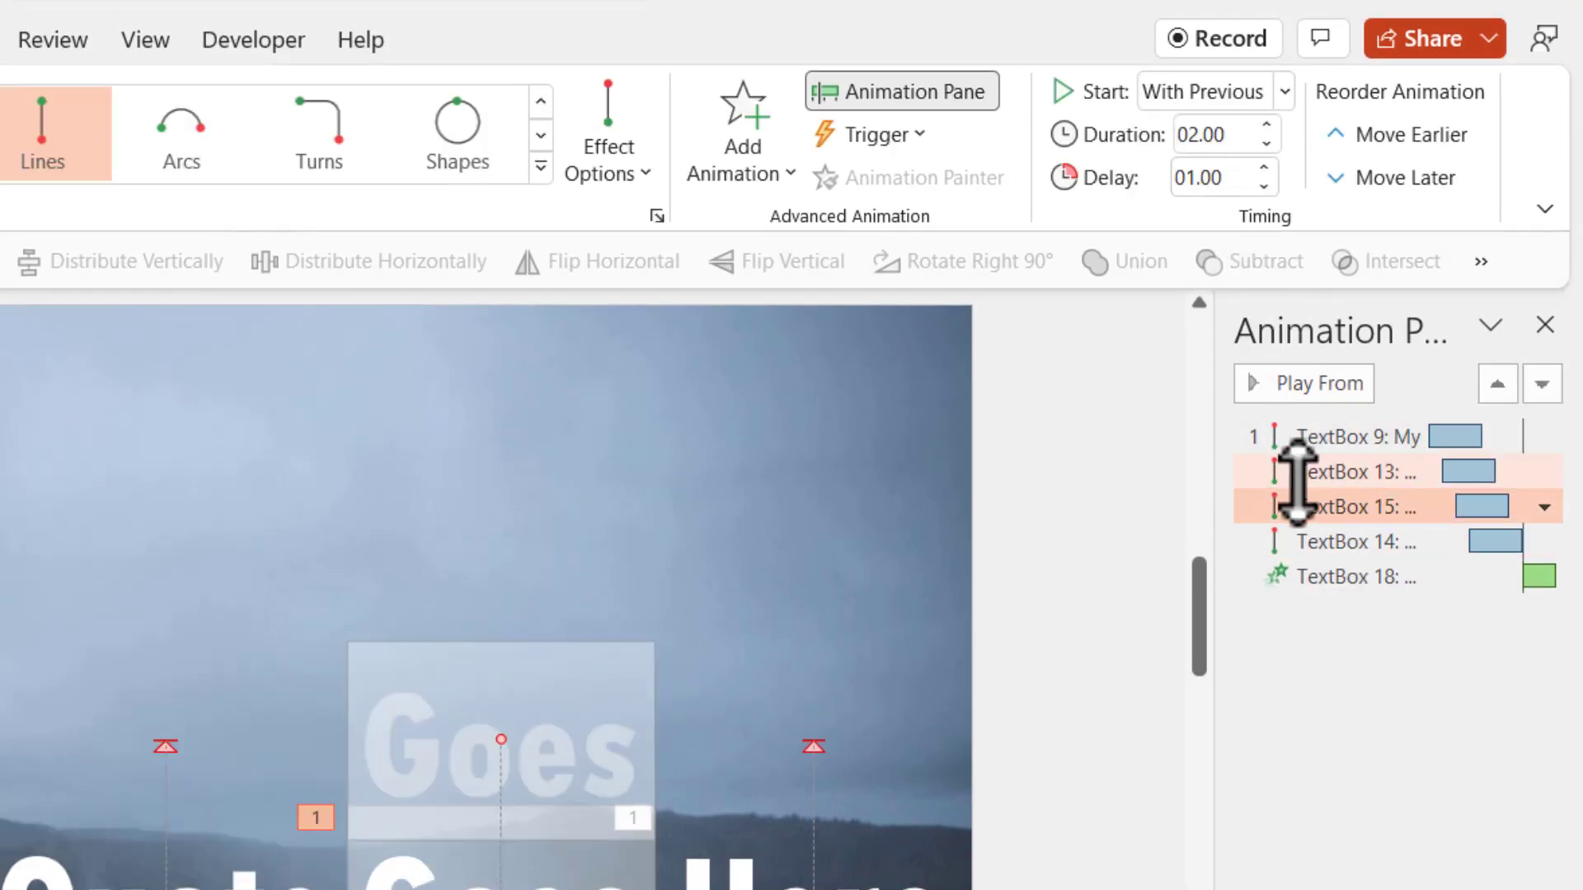
click(1323, 538)
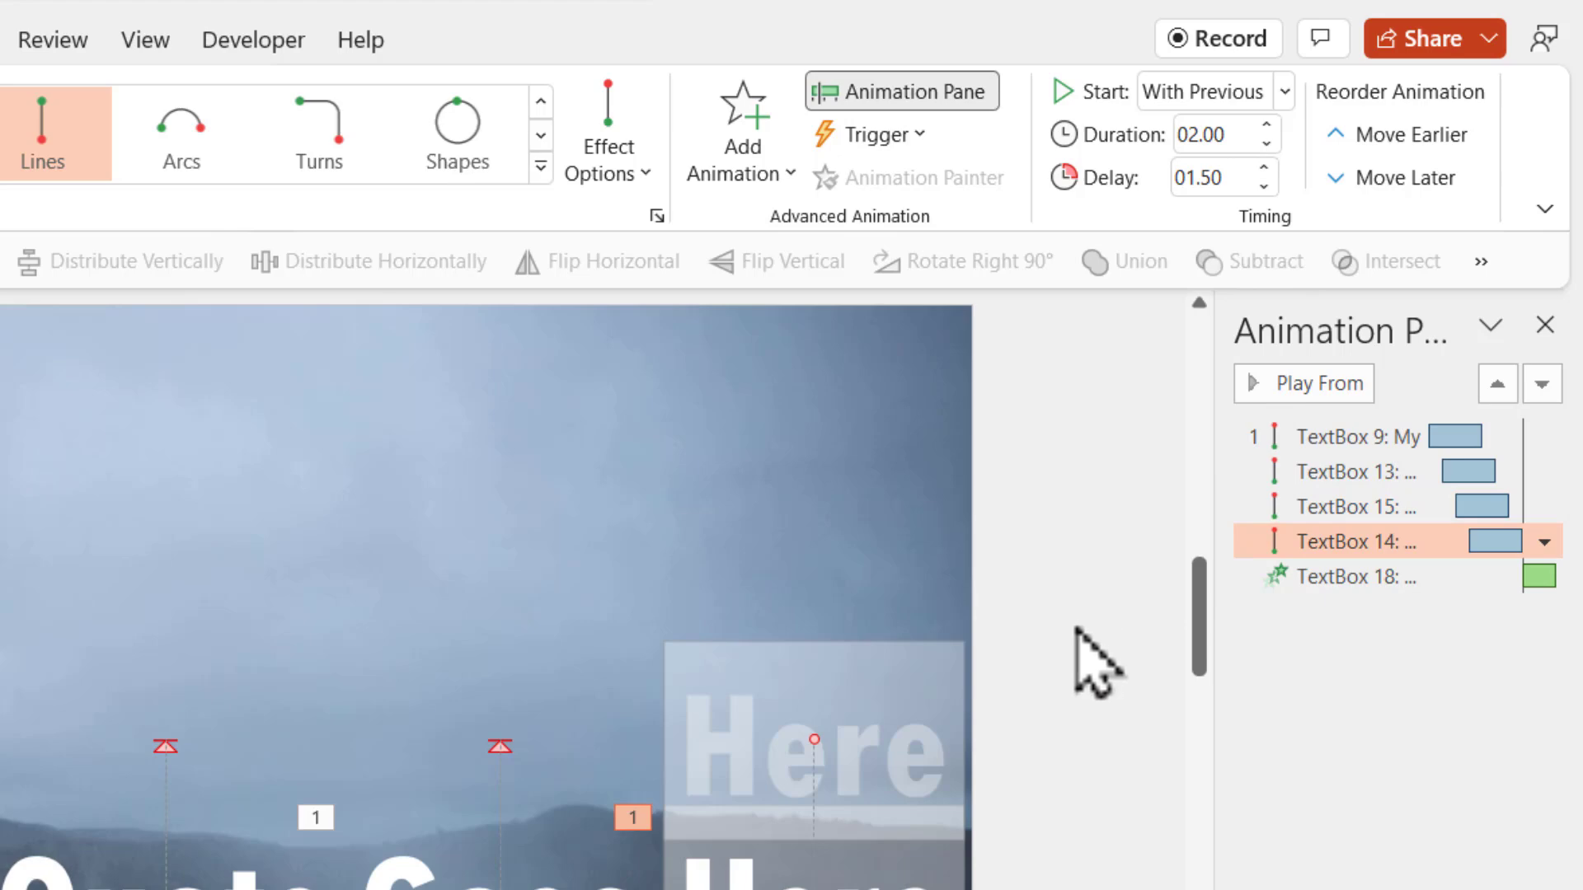
click(1361, 577)
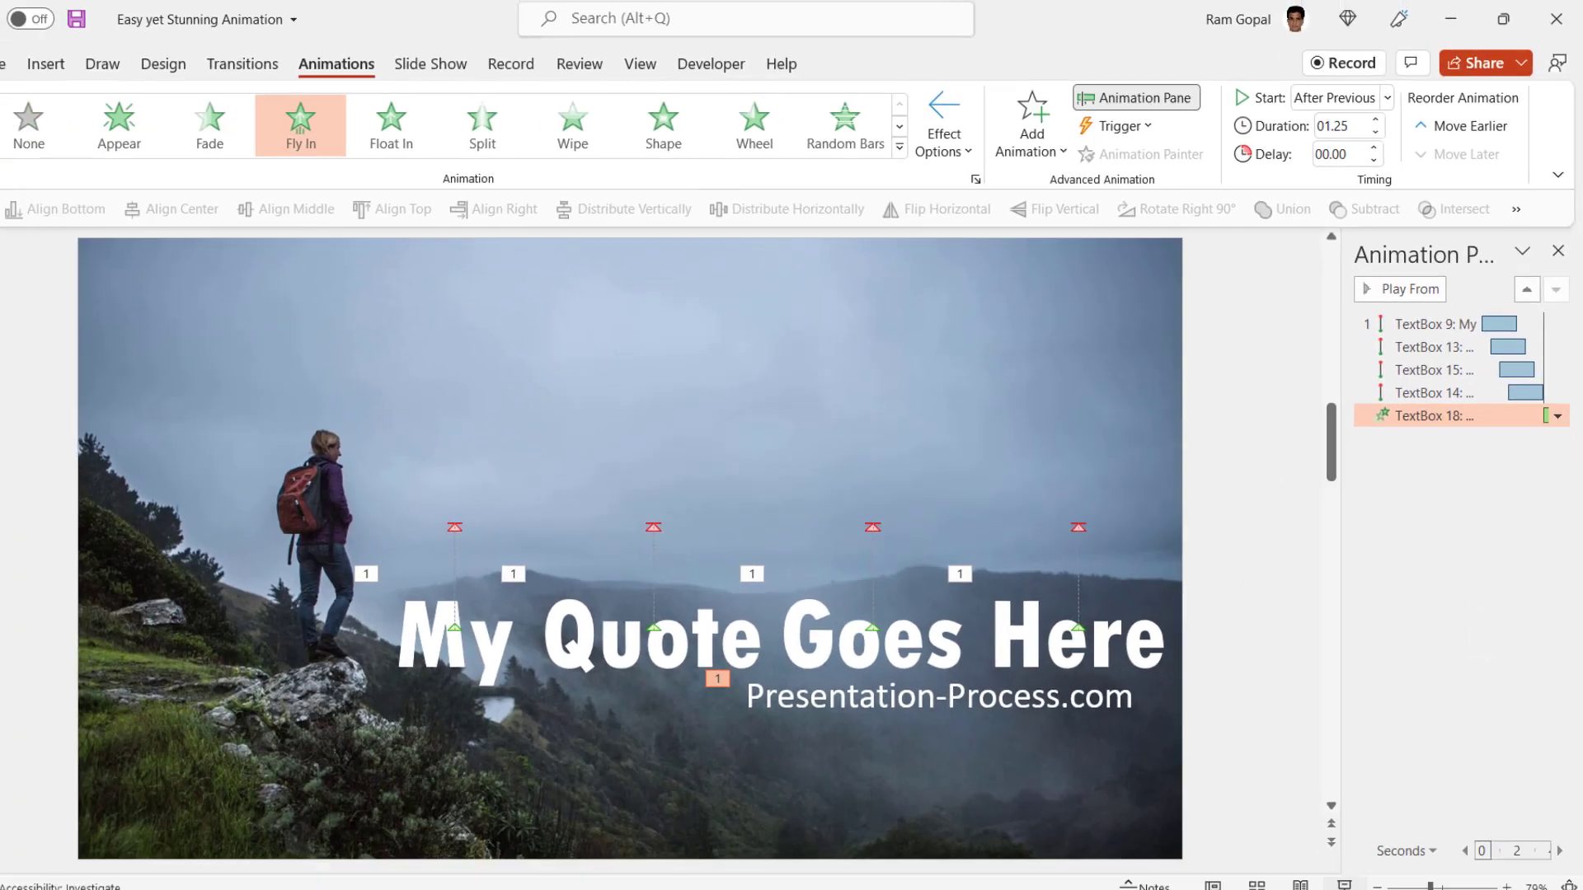
- Play the staggered word rise in slide show, exit, and start the show again
key(shift+F5)
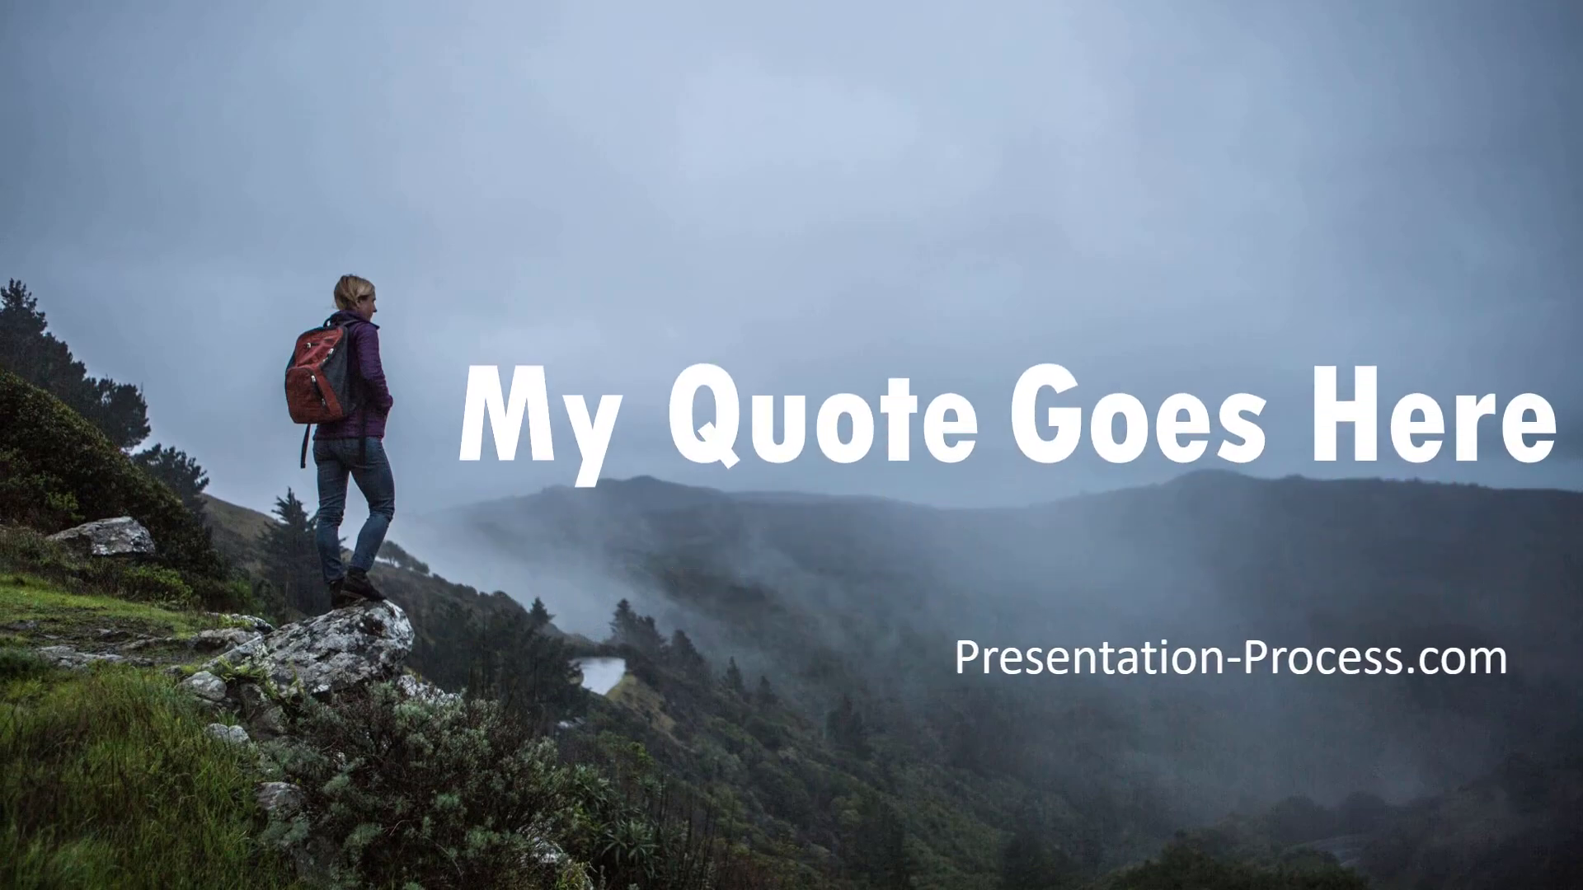
key(Escape)
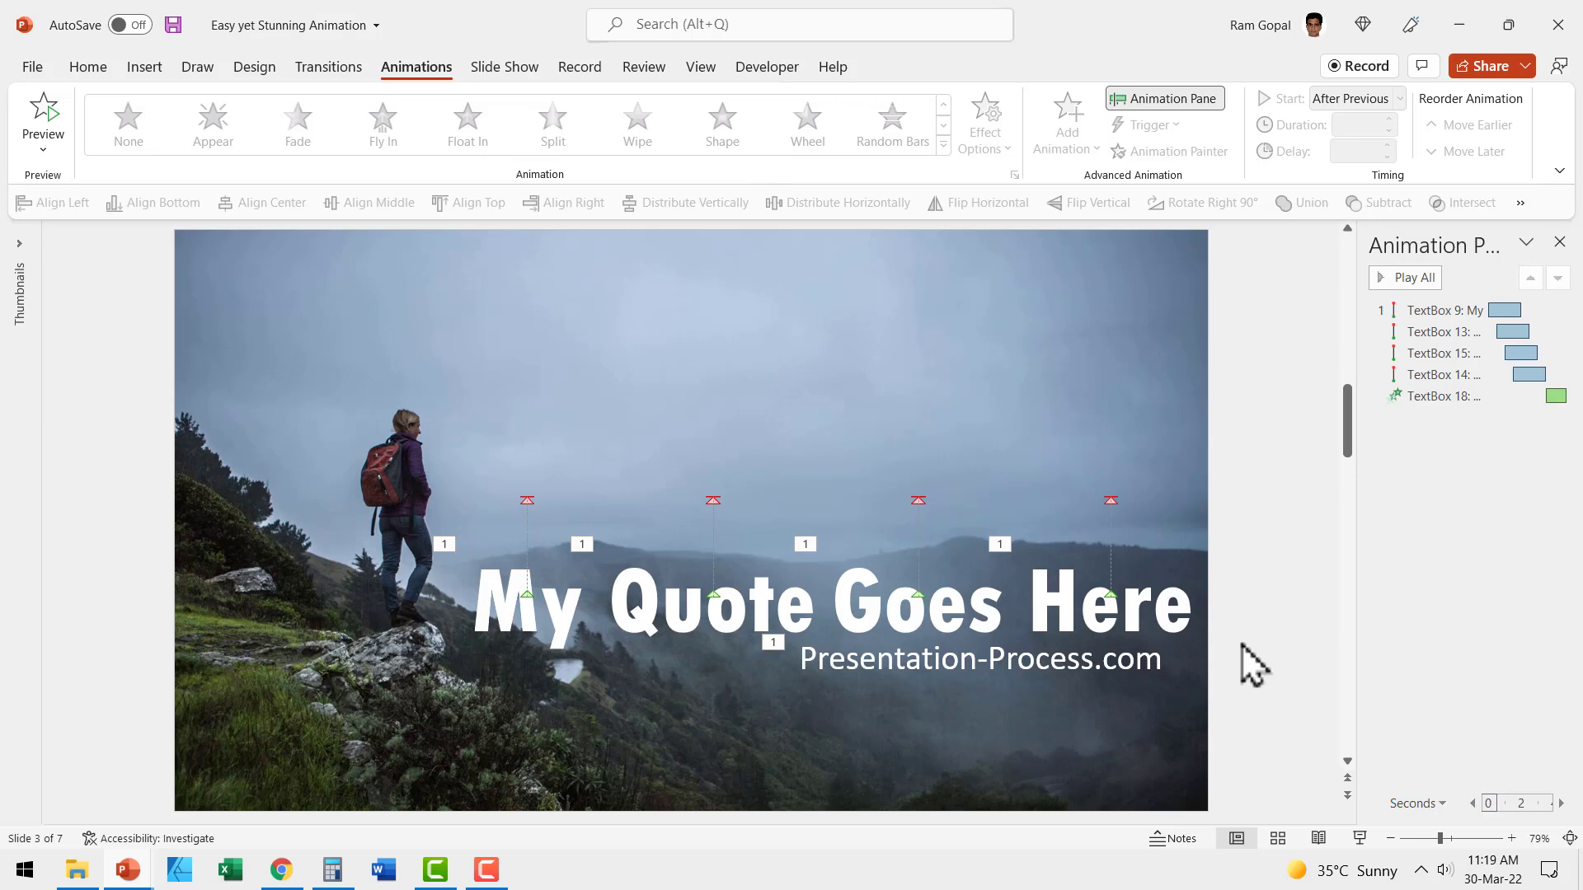
key(shift+F5)
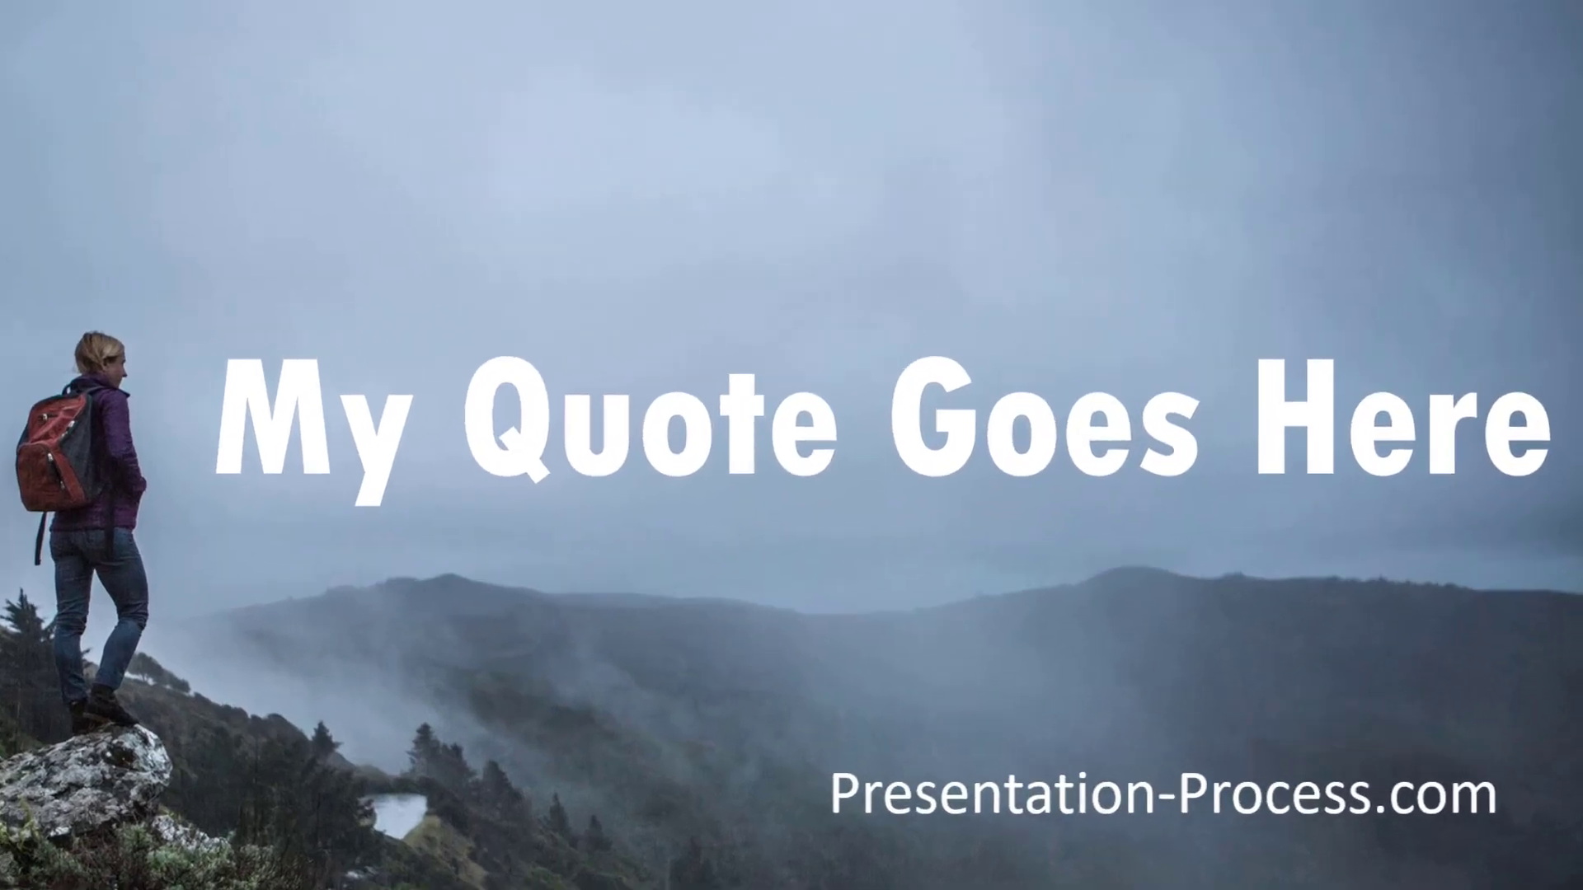
- Set the quote's Up motion to animate text By word with 25% delay between words
key(Escape)
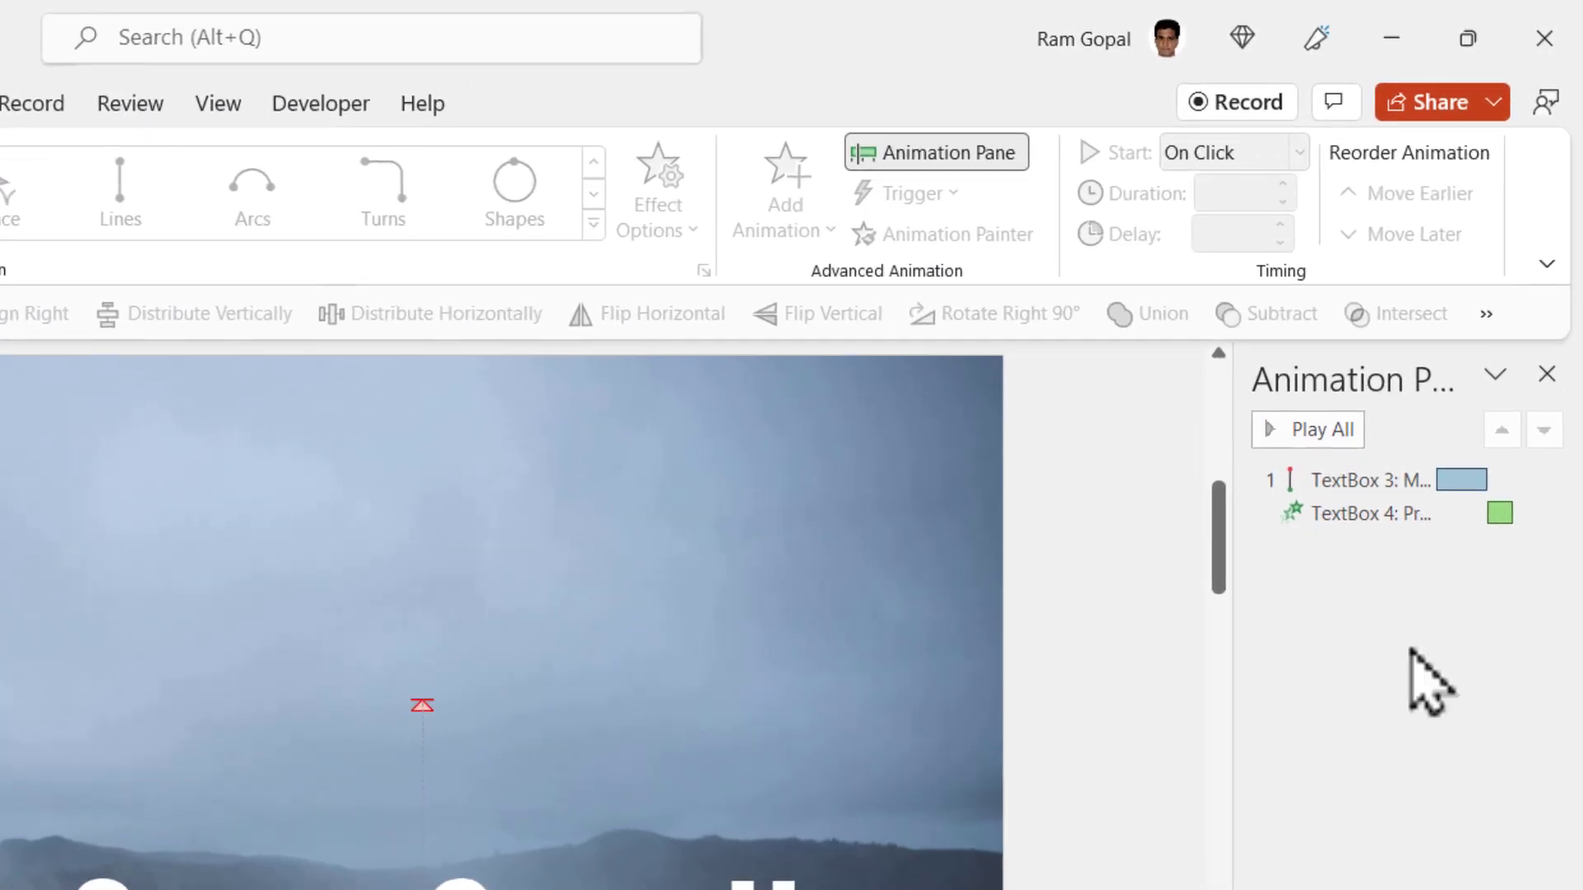
click(1368, 482)
click(1553, 482)
click(1401, 636)
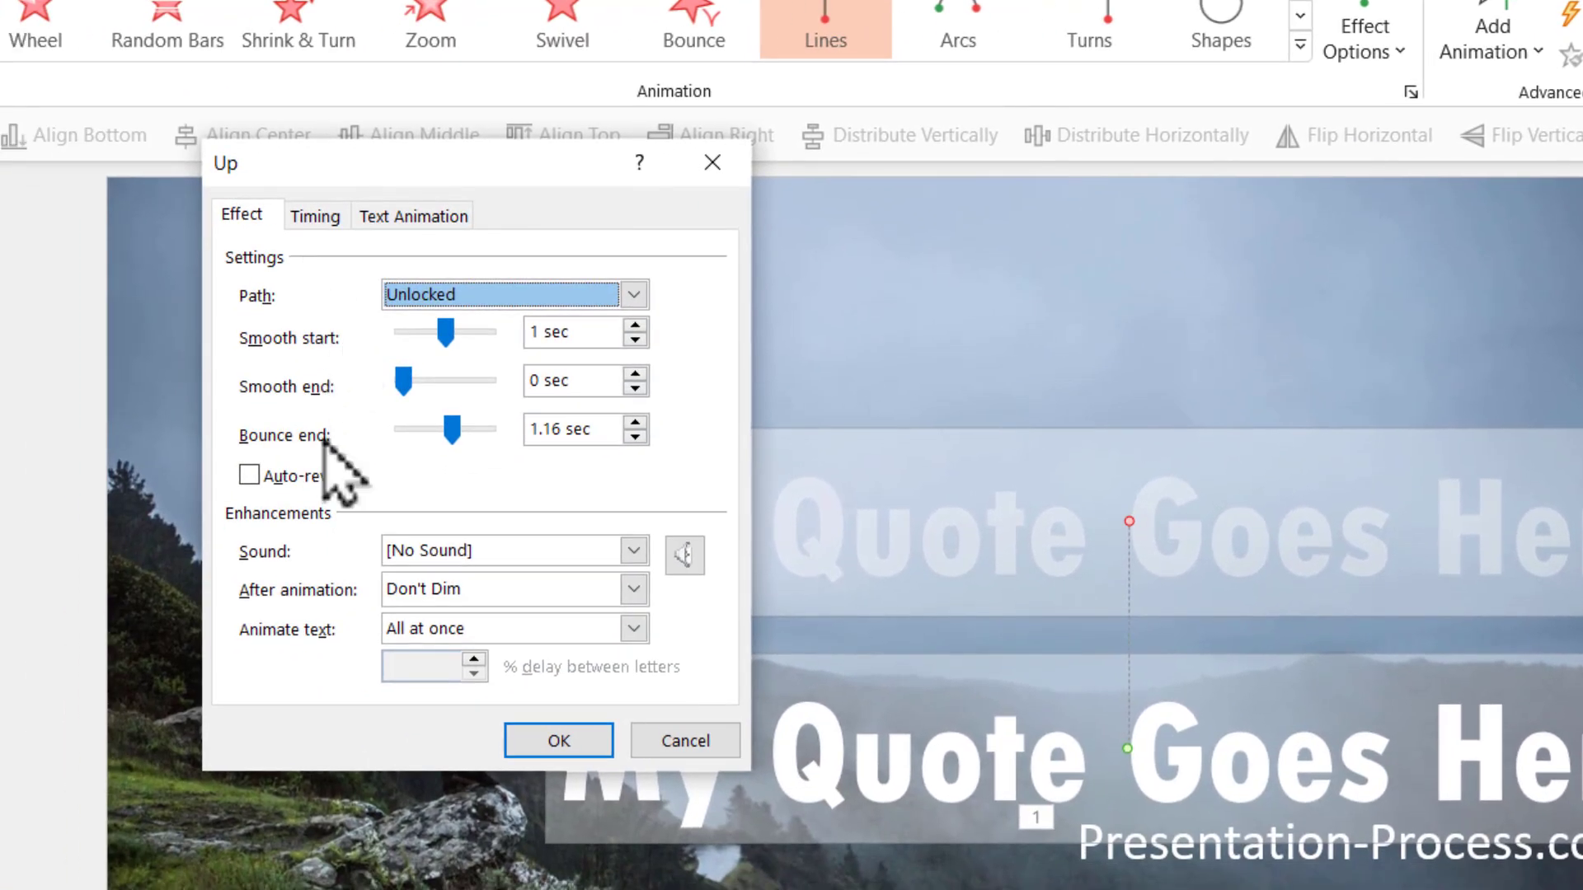
click(633, 629)
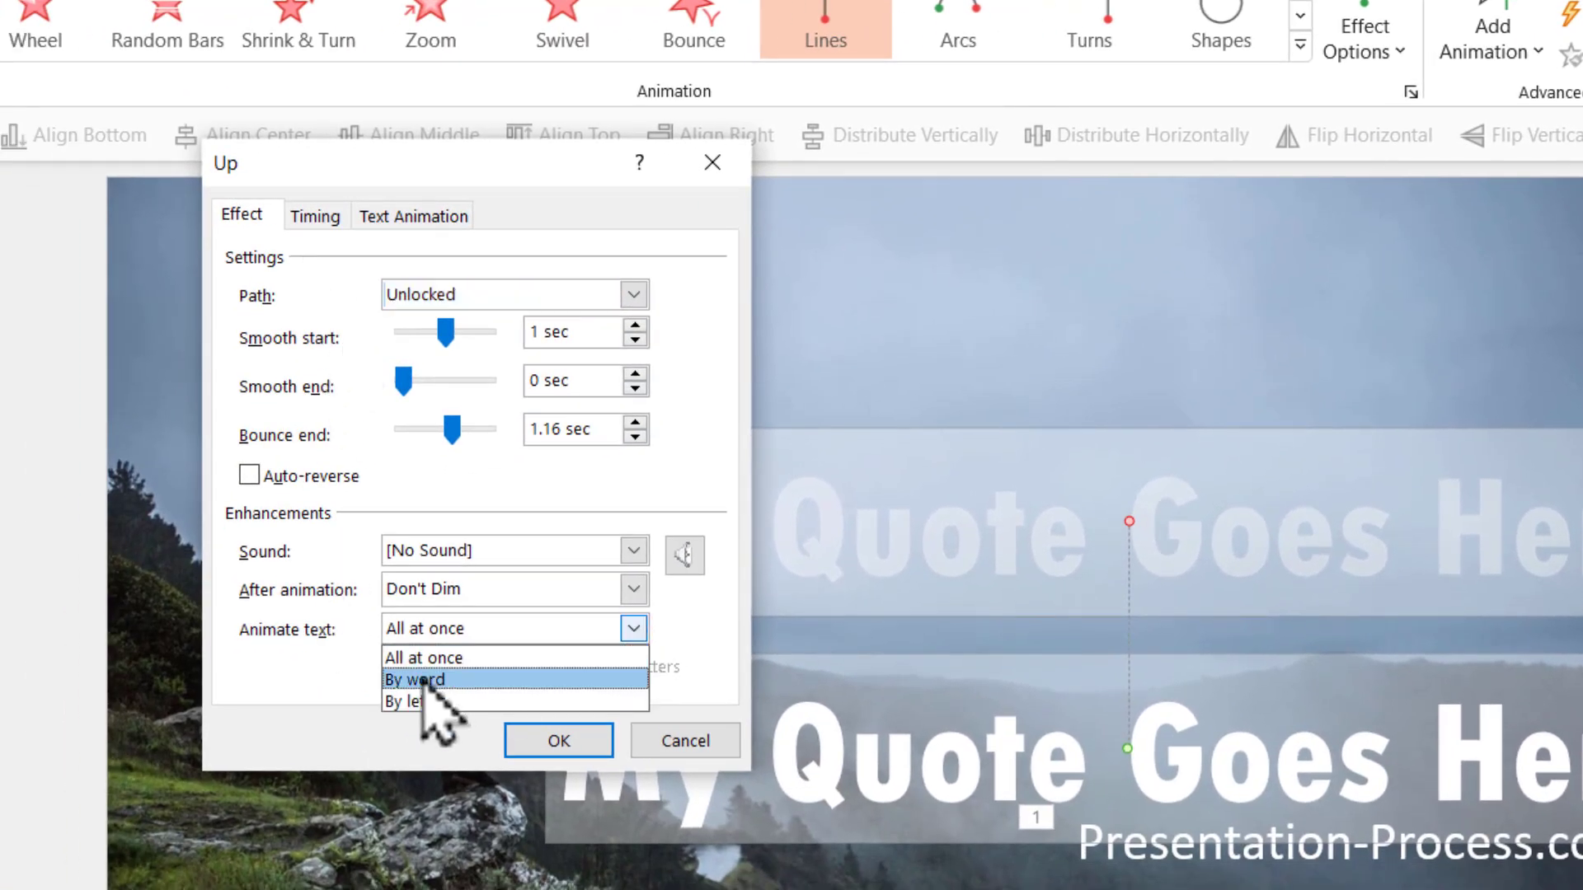
click(422, 674)
double_click(423, 664)
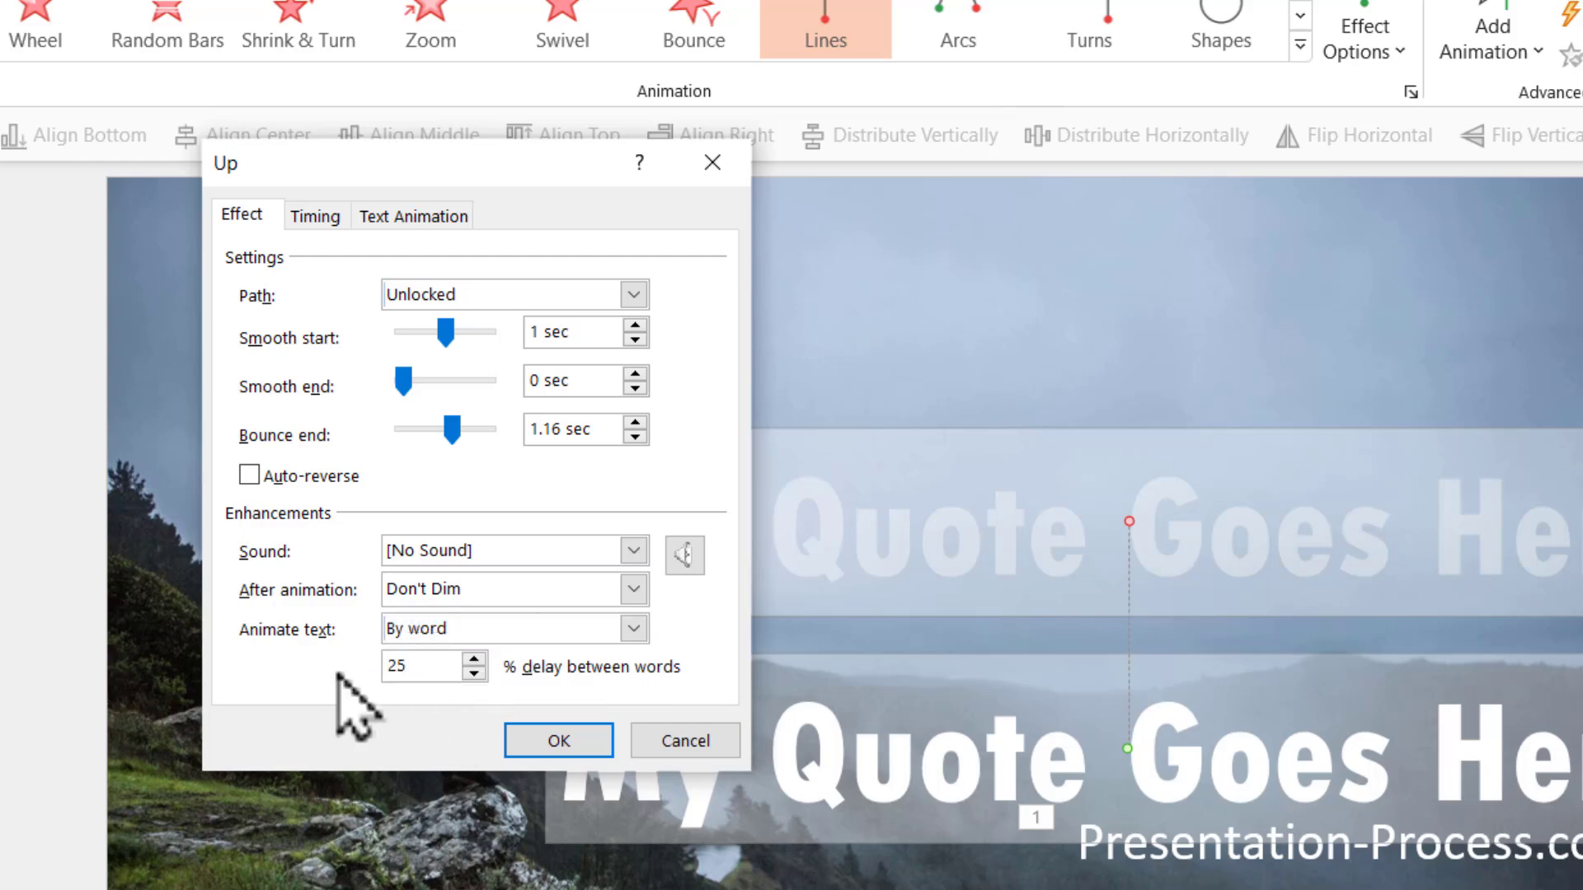
click(581, 741)
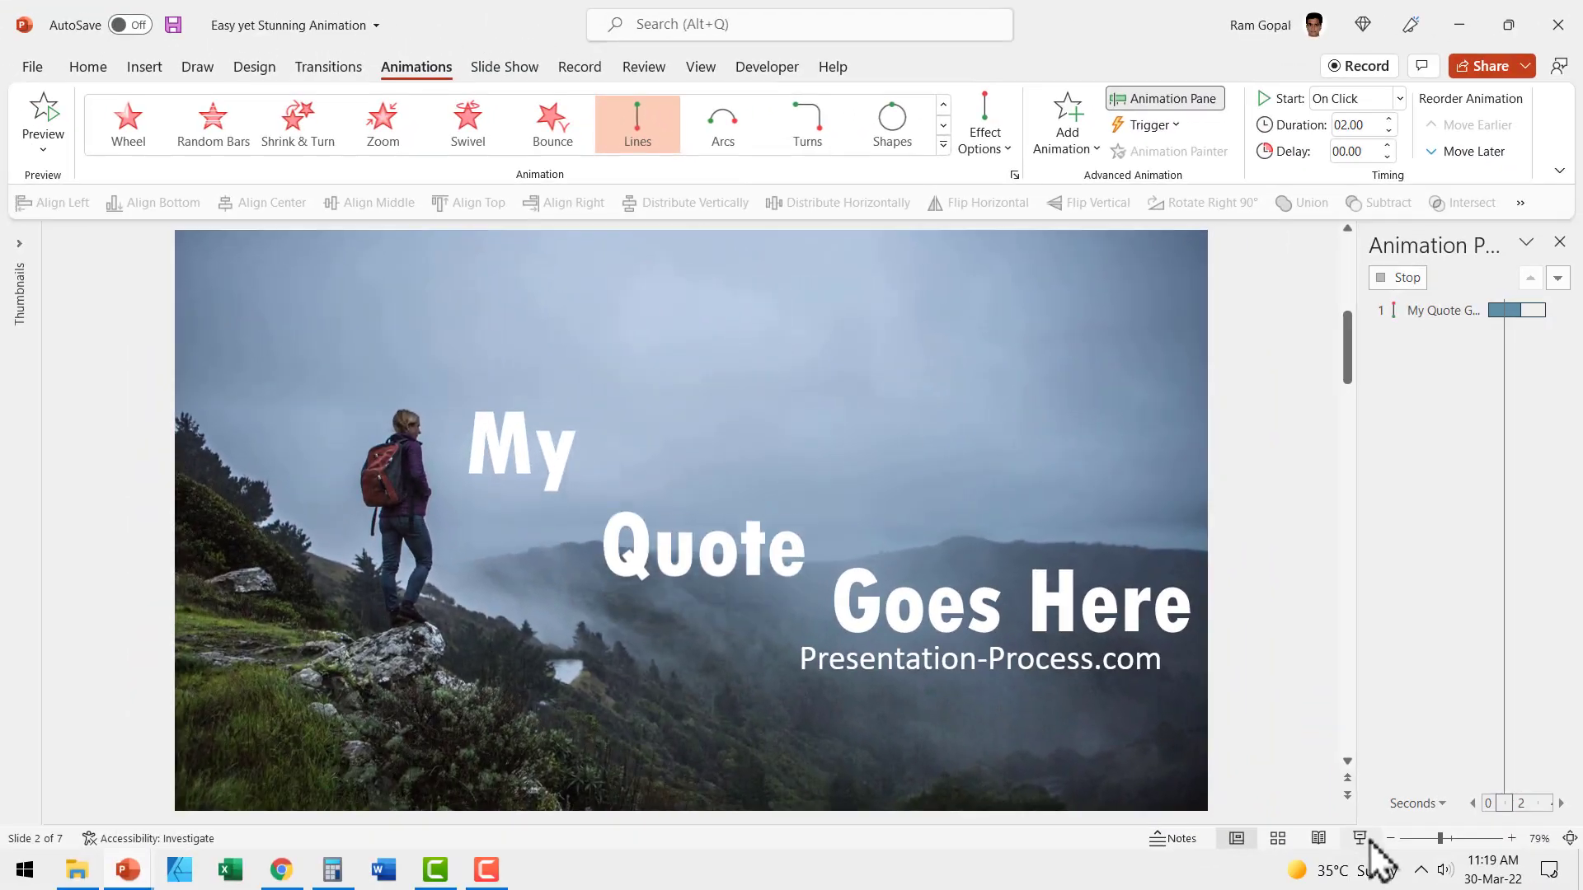
click(1371, 851)
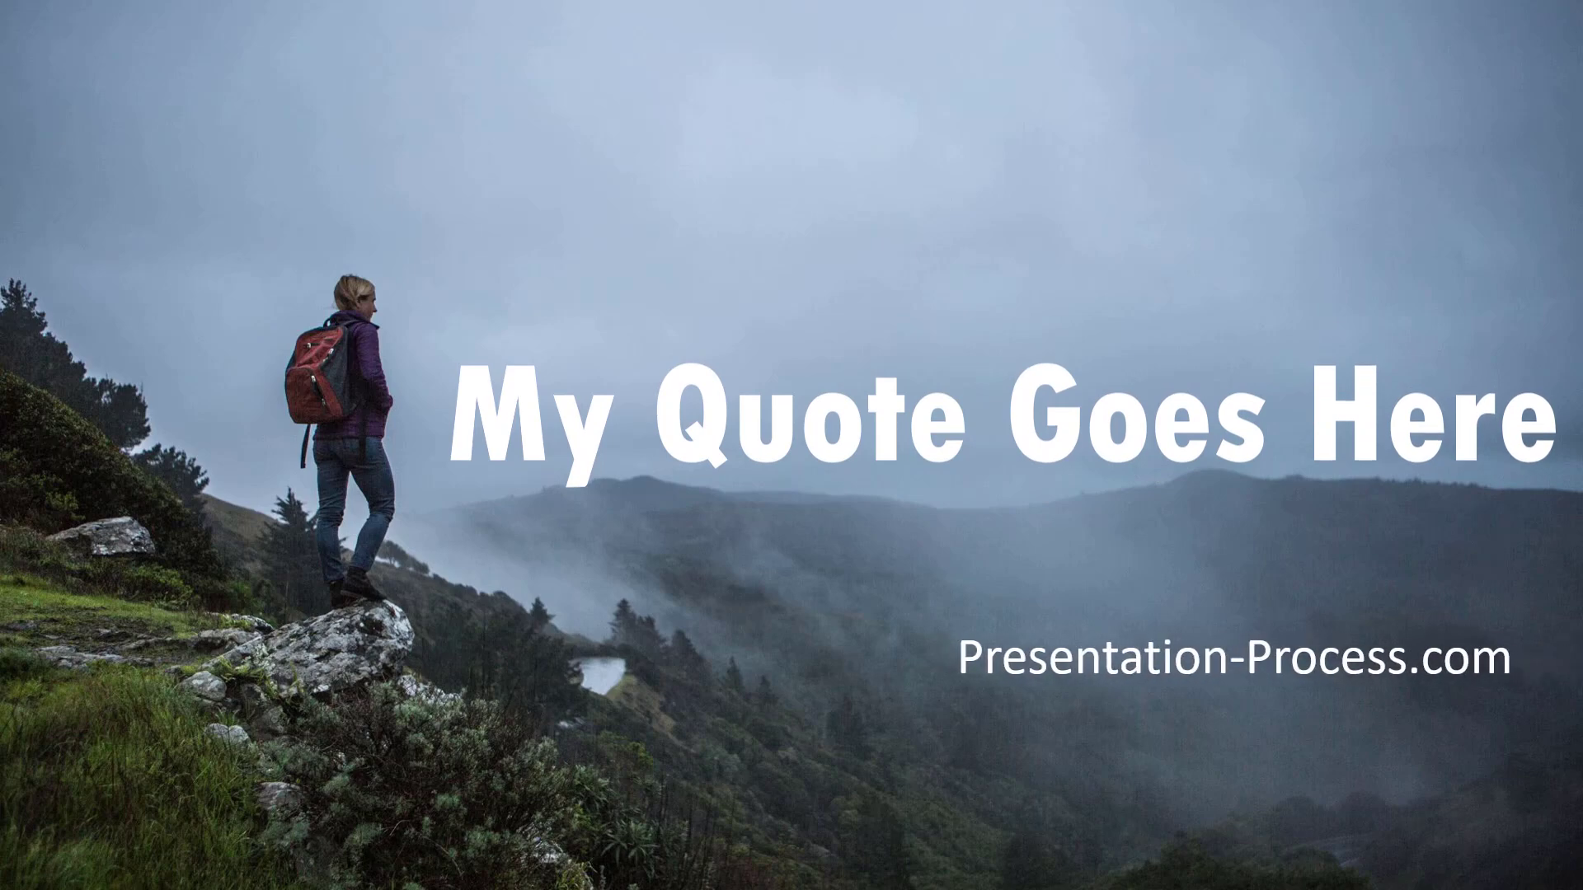
key(Escape)
- Duplicate the hiker photo exactly over the slide with Ctrl+D and open the Shapes gallery
click(545, 383)
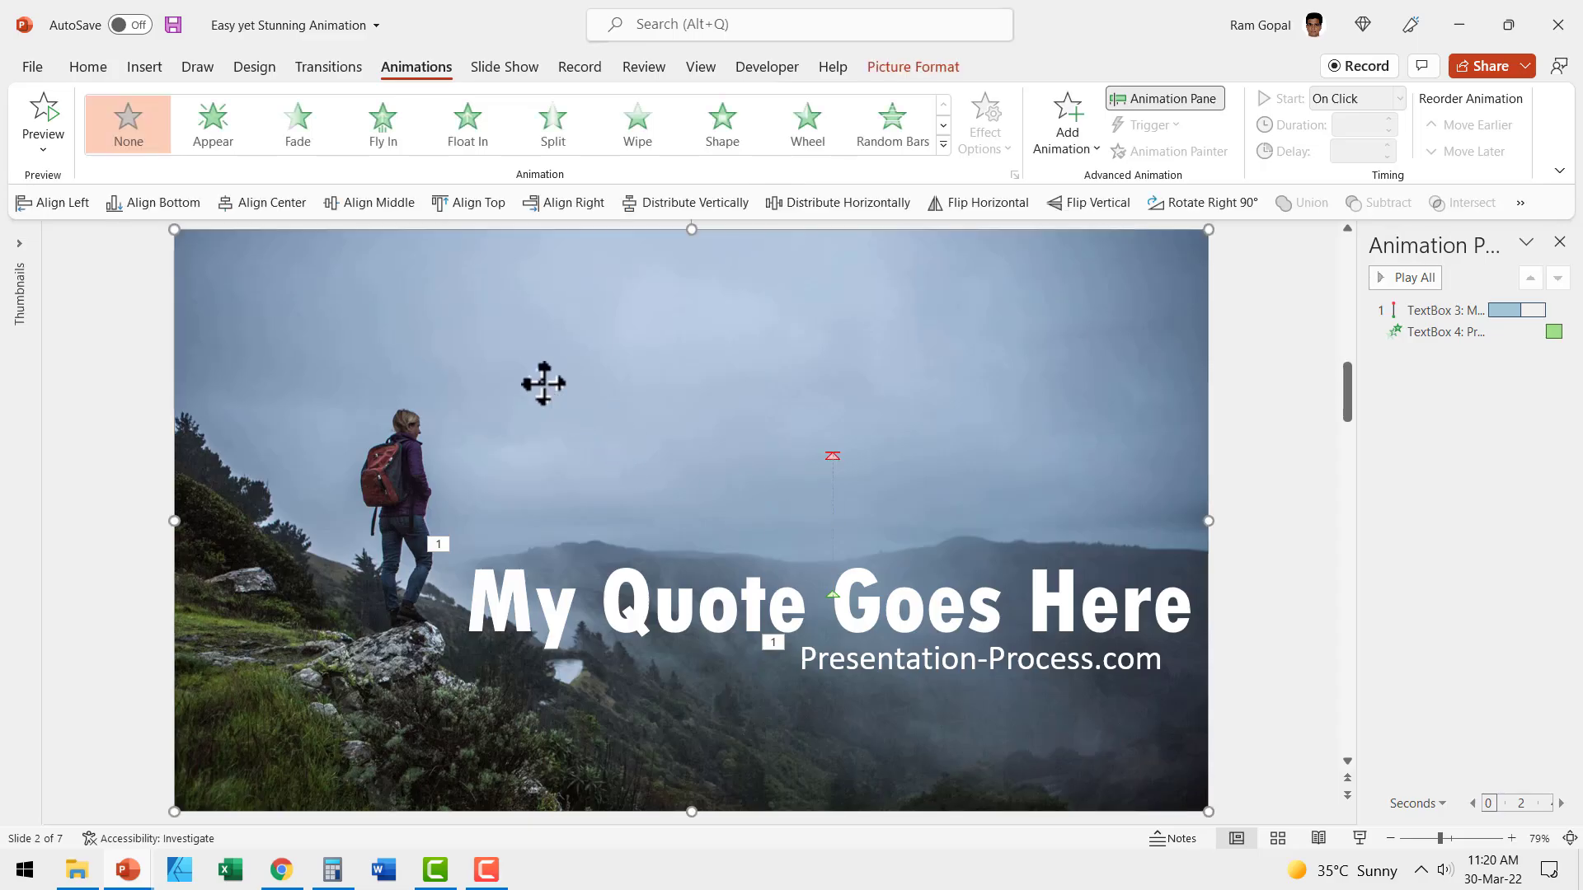
key(ctrl+d)
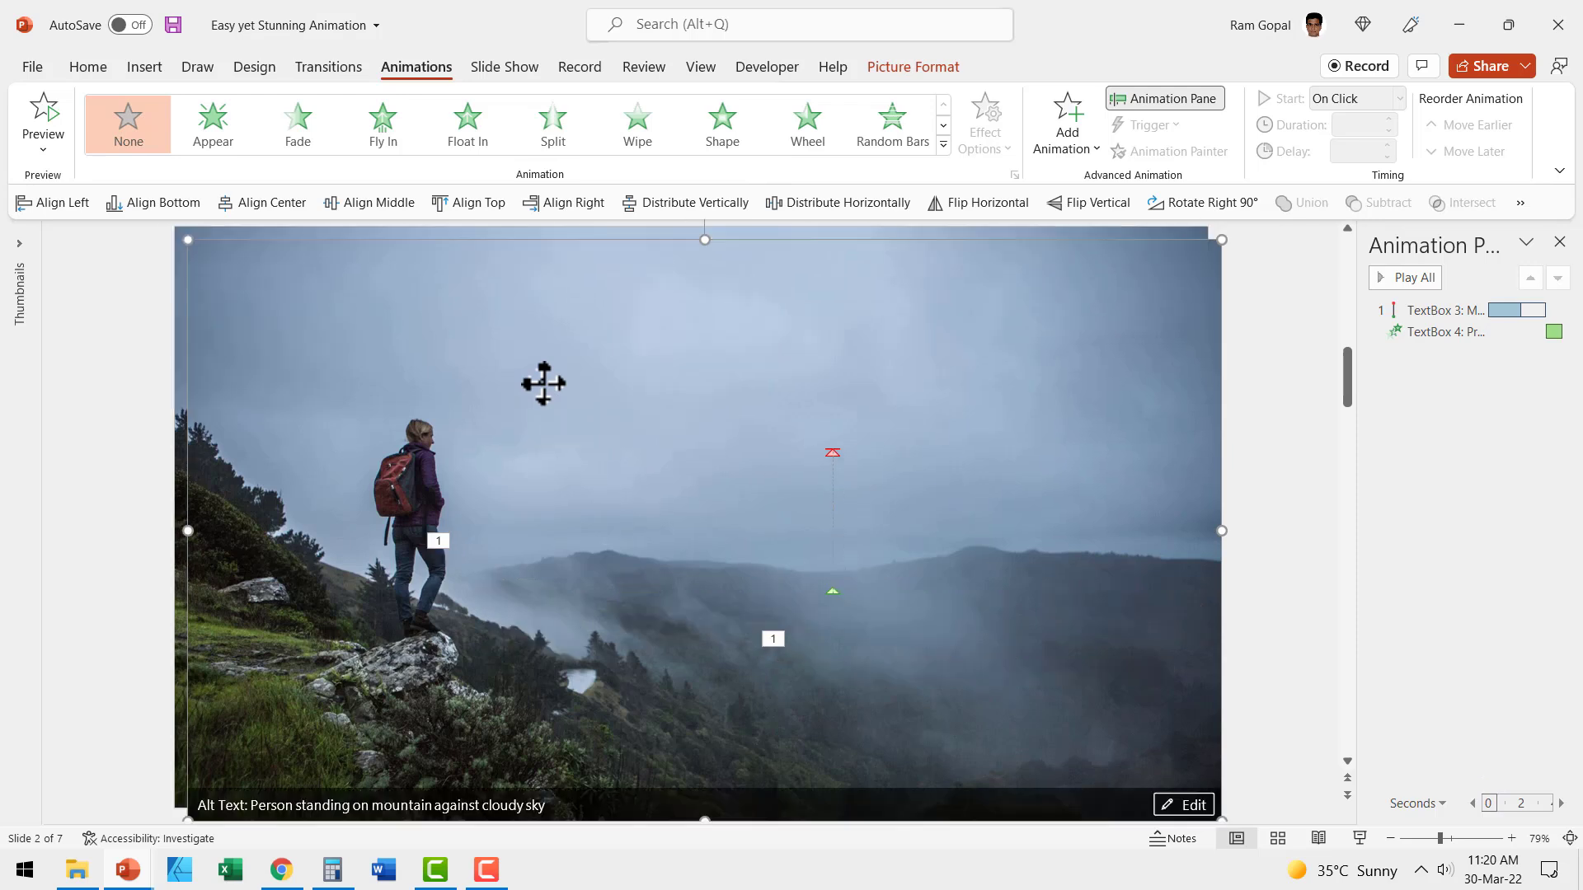
mouse_move(452, 345)
mouse_down()
mouse_move(428, 325)
mouse_move(442, 327)
mouse_up()
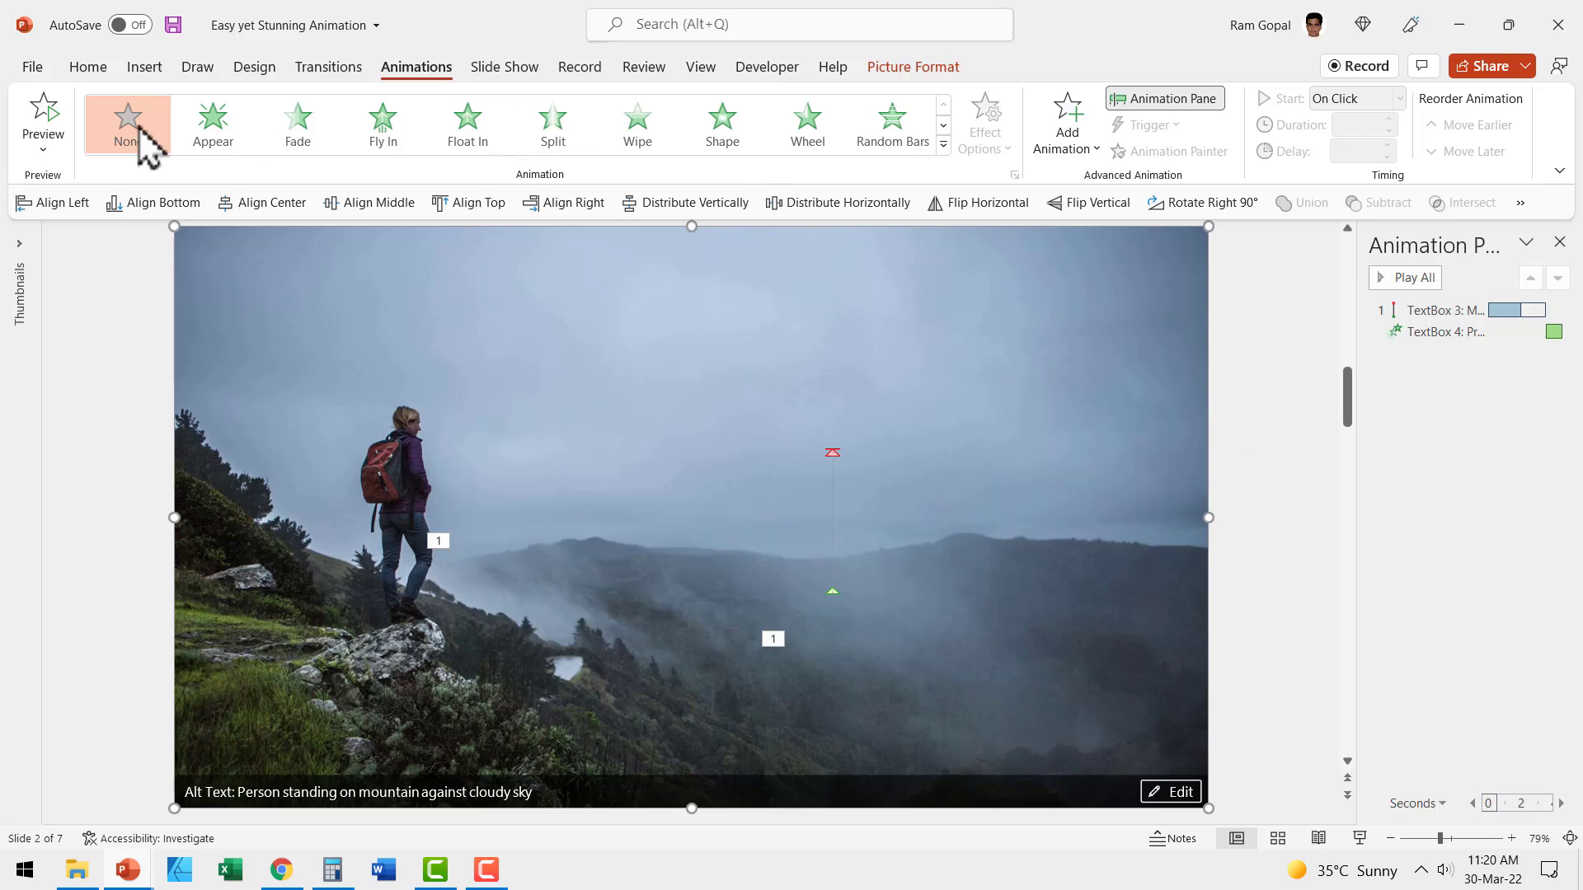
click(88, 67)
click(1059, 147)
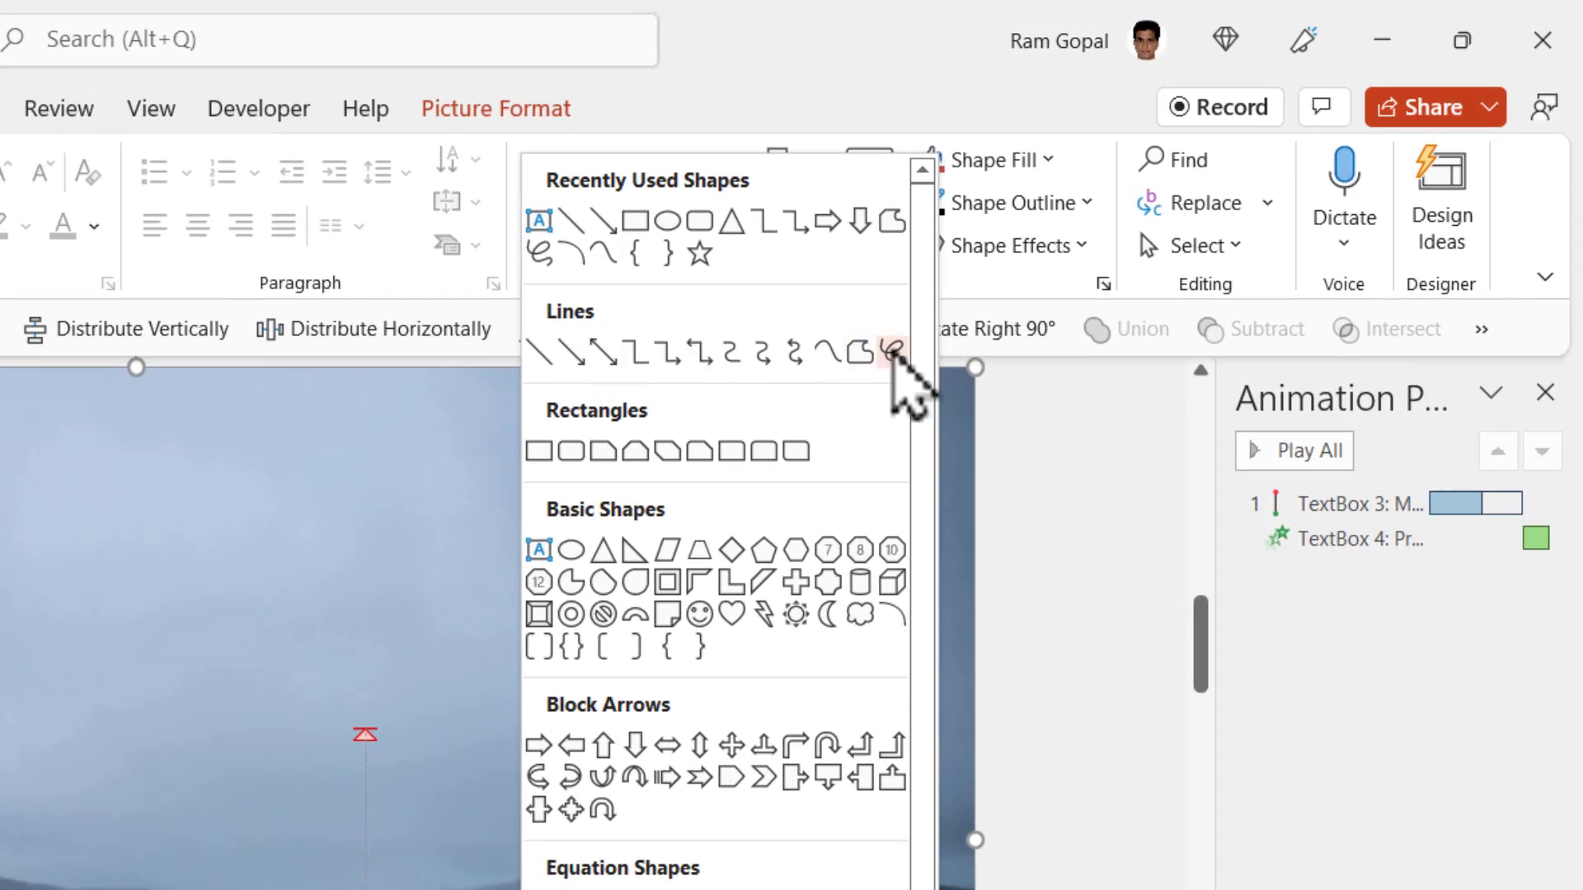
- Trace a Scribble outline along the mountain ridge, down the right edge and around the valley
click(893, 353)
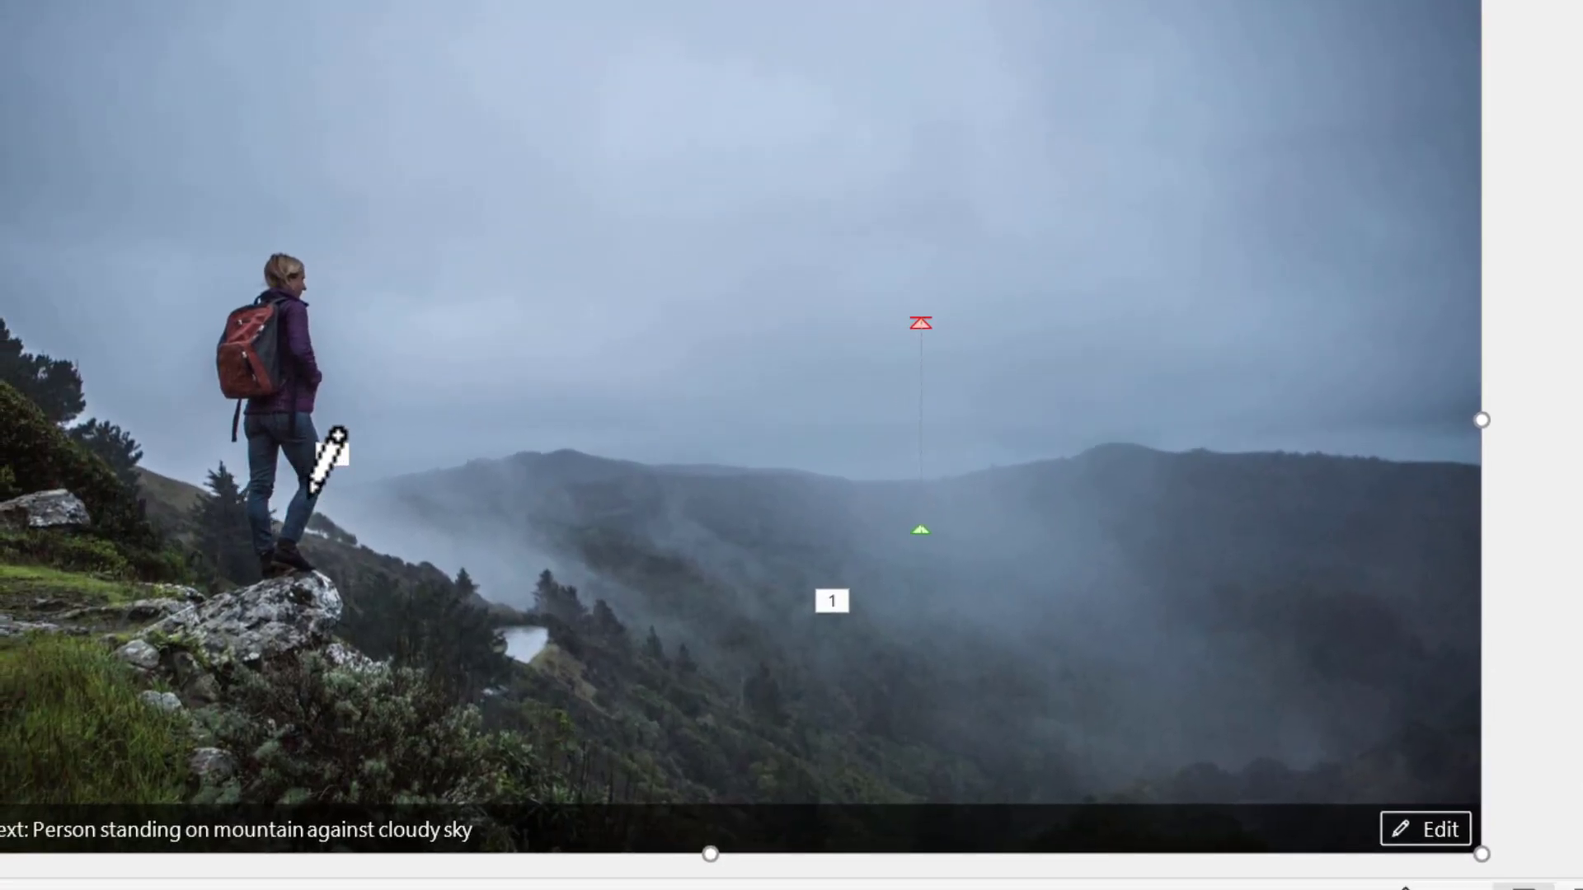
drag(310, 494, 299, 495)
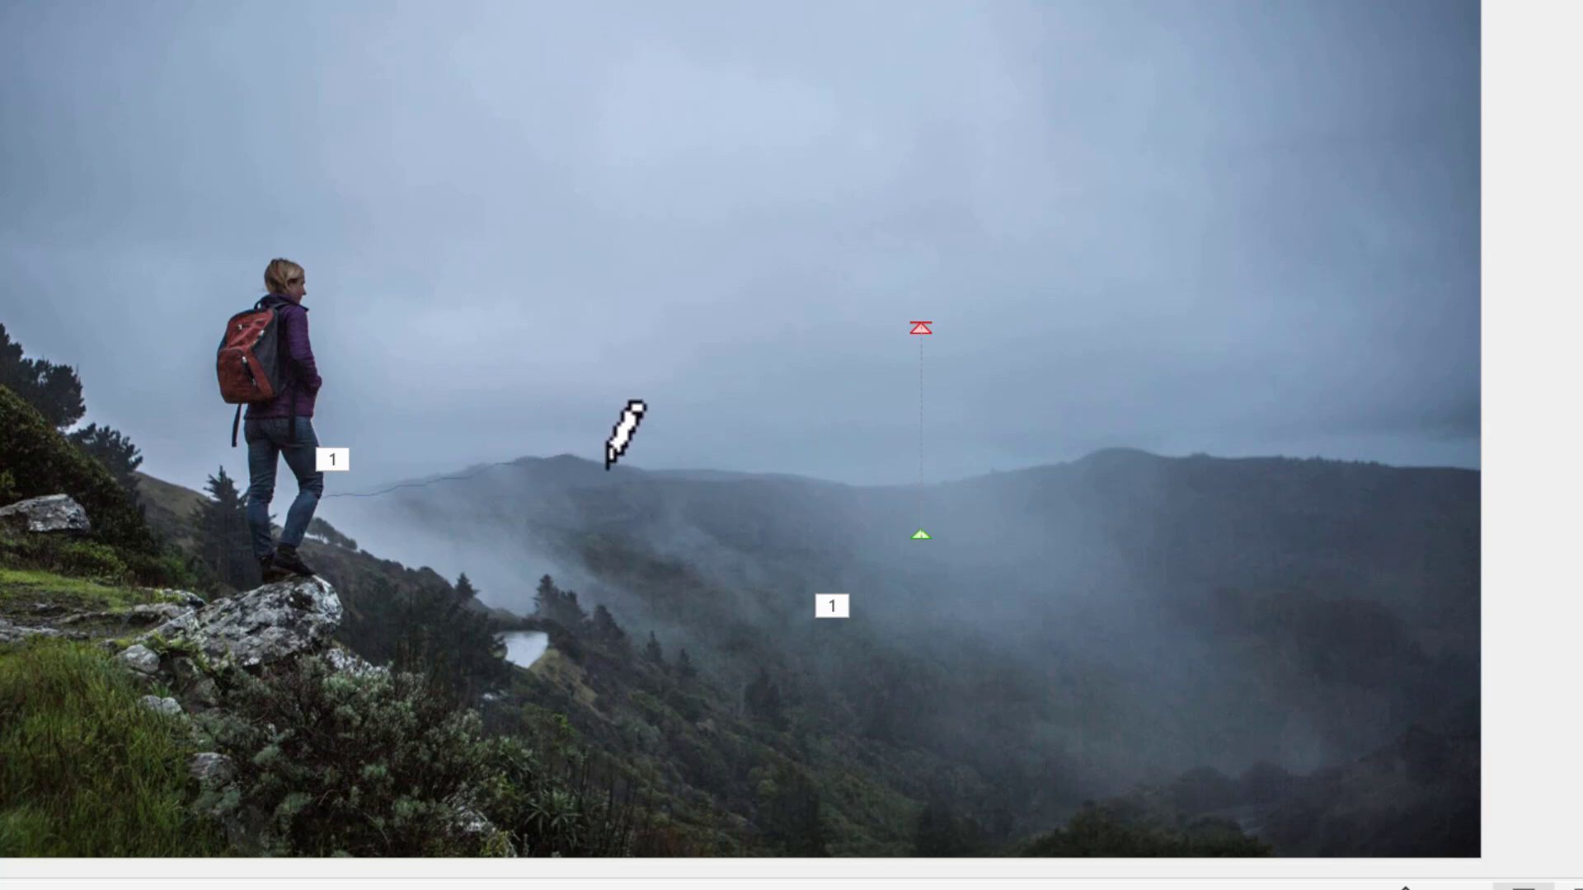
drag(724, 478, 887, 491)
drag(991, 477, 1054, 472)
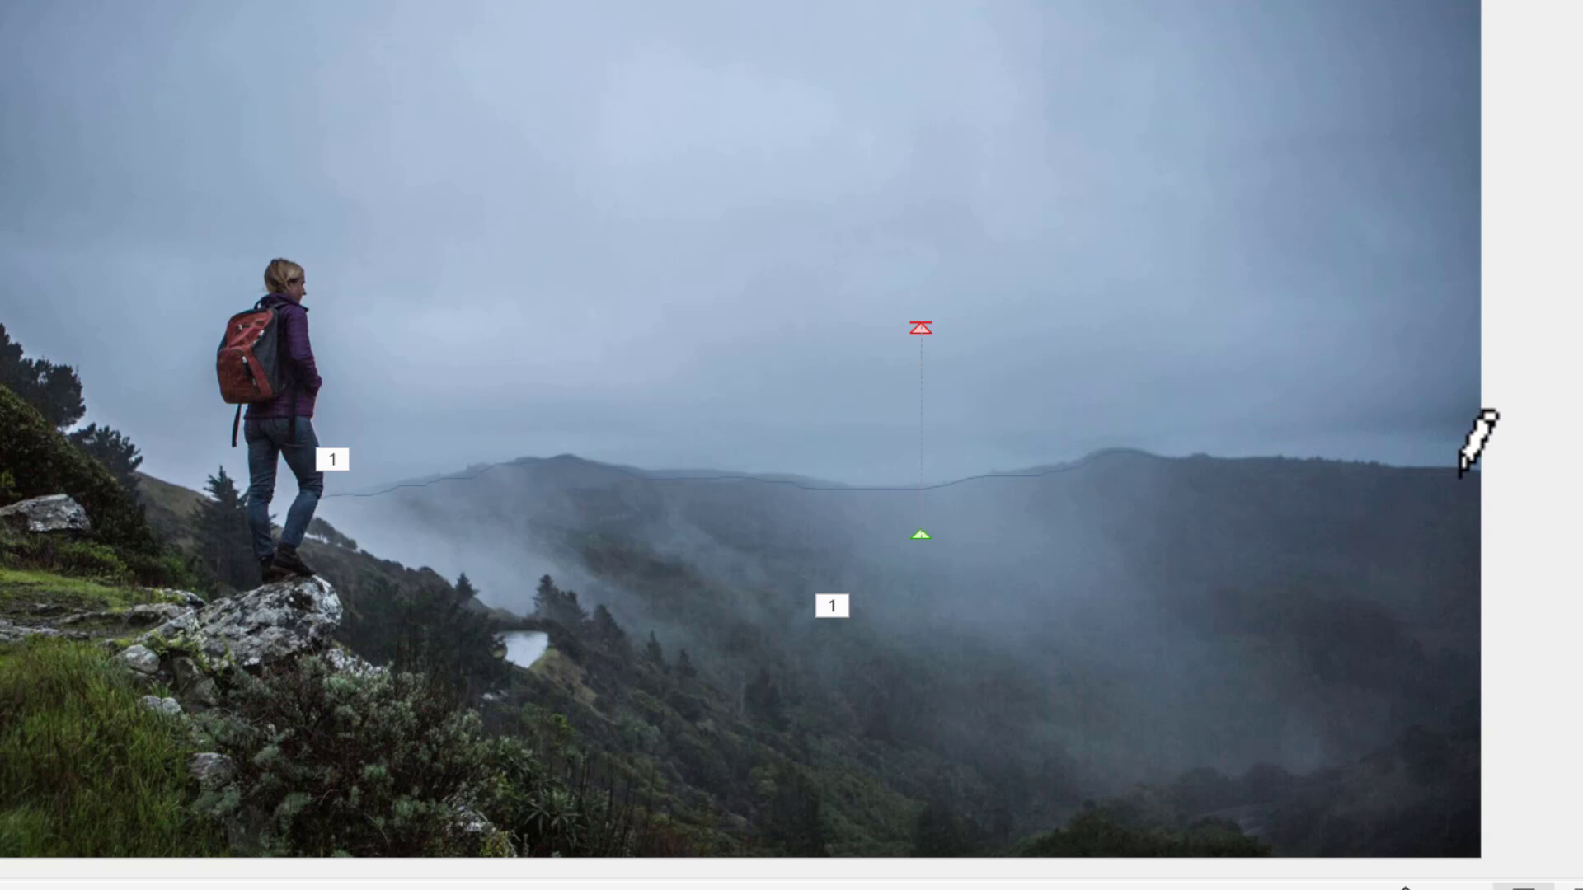
mouse_move(1491, 480)
mouse_down()
mouse_move(1522, 610)
mouse_move(1529, 820)
mouse_up()
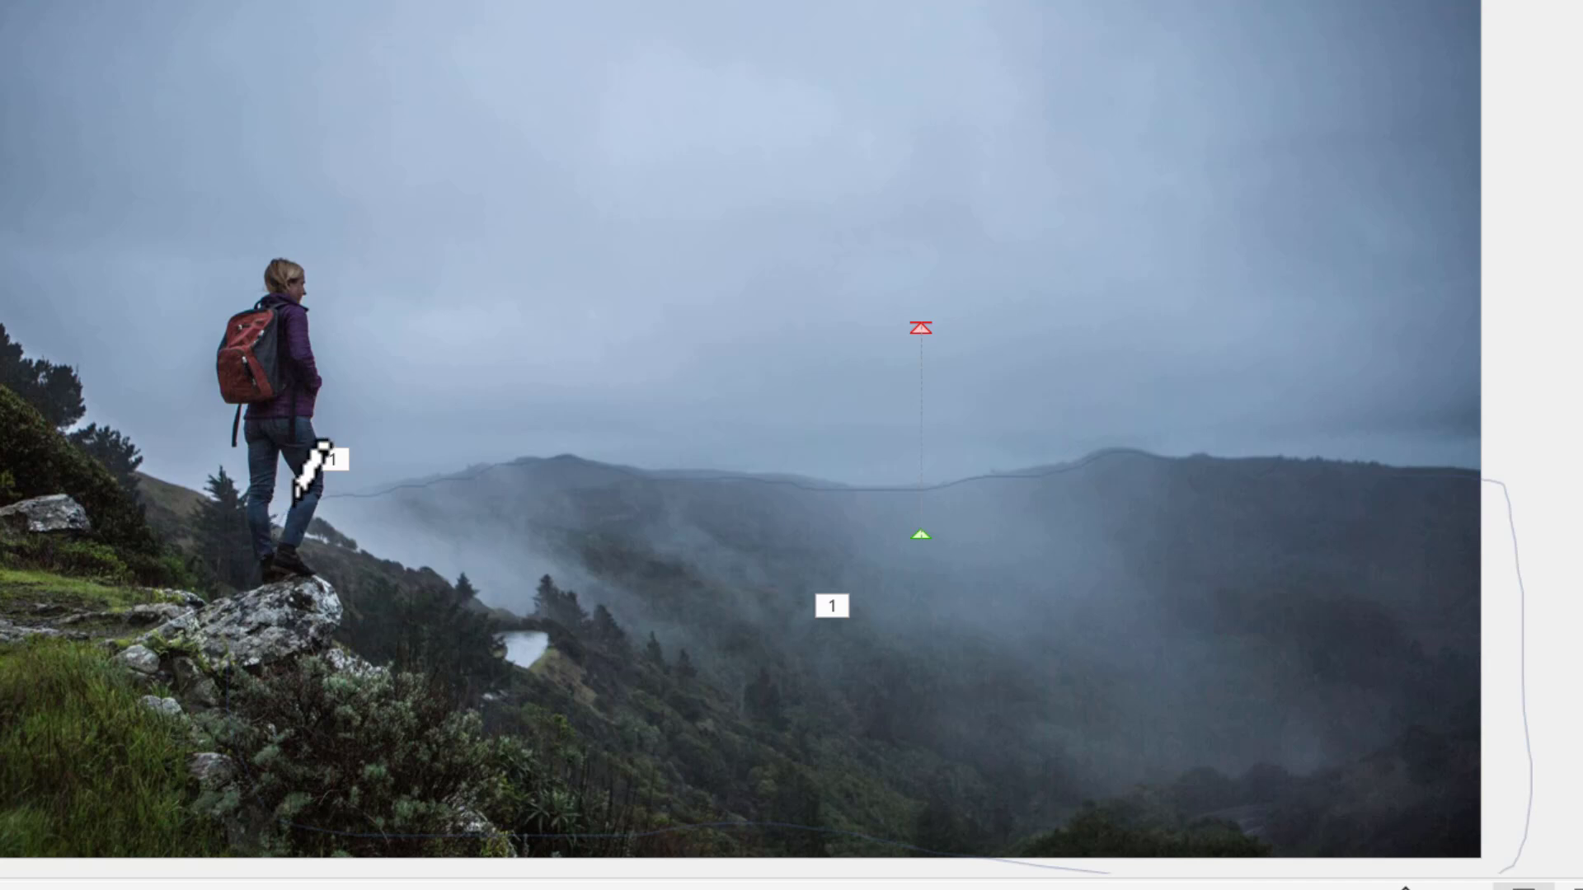
drag(296, 499, 298, 501)
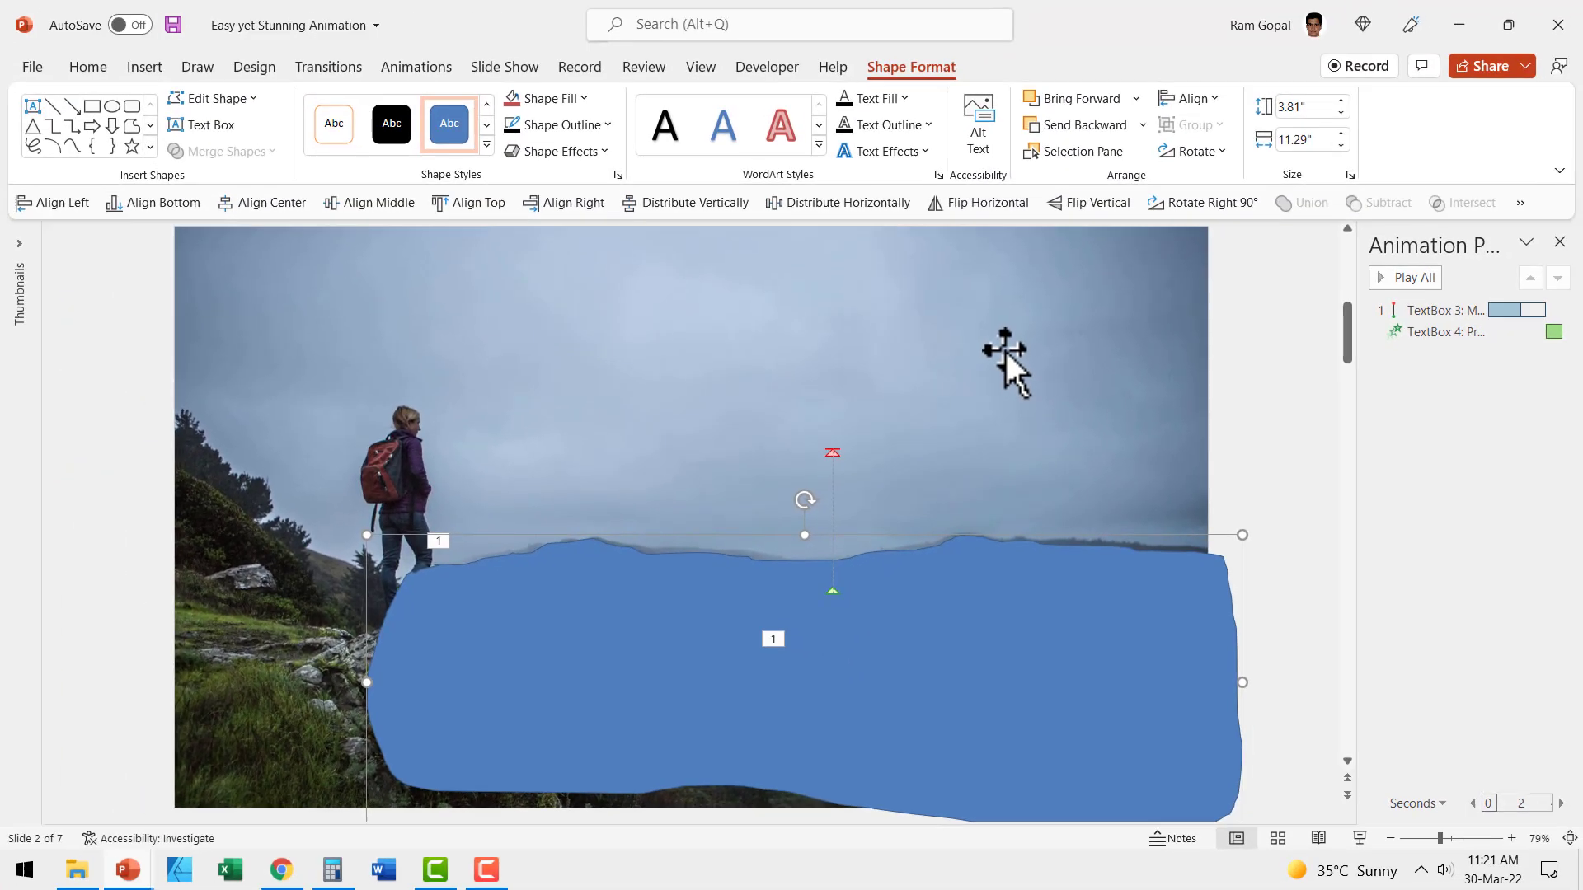
- Intersect the duplicate photo with the blue ridge freeform, leaving the valley cutout aligned at the bottom
click(1177, 170)
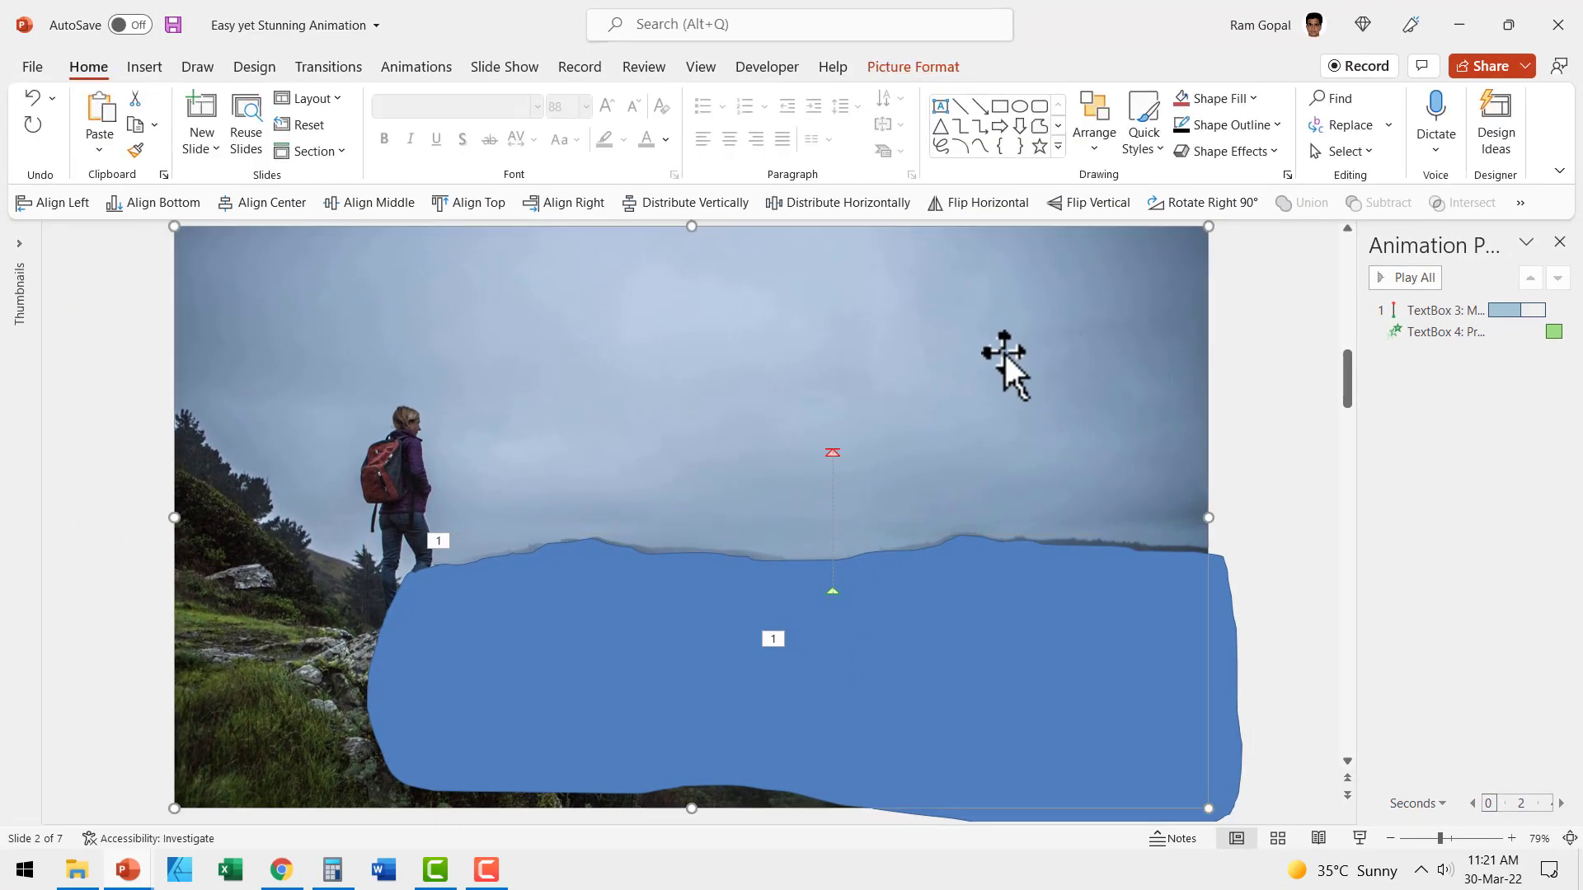
click(1046, 637)
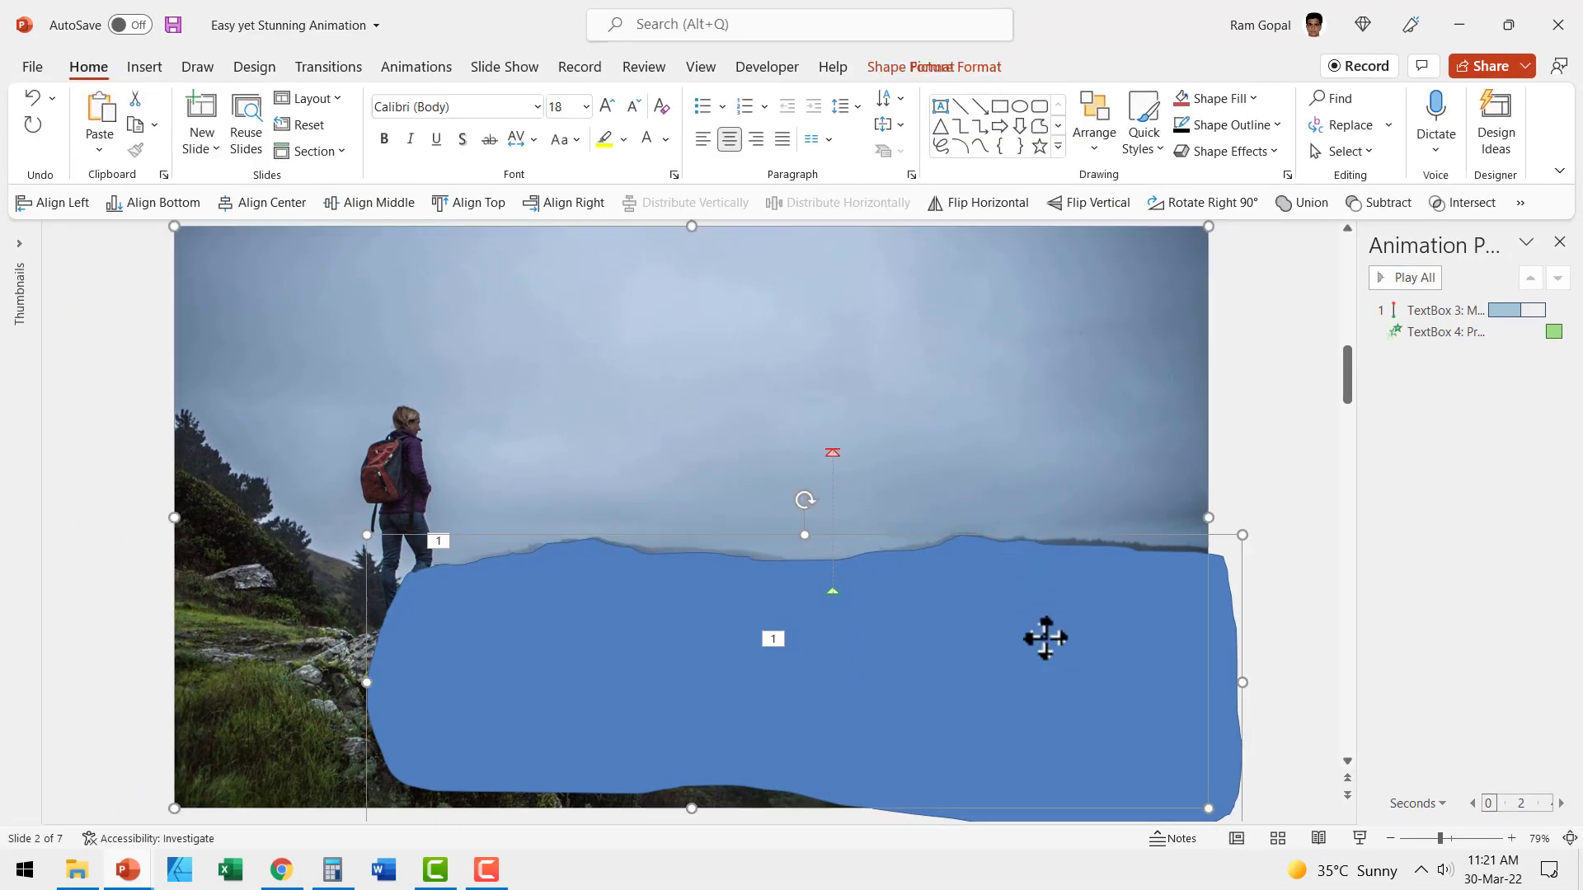
click(911, 67)
click(247, 151)
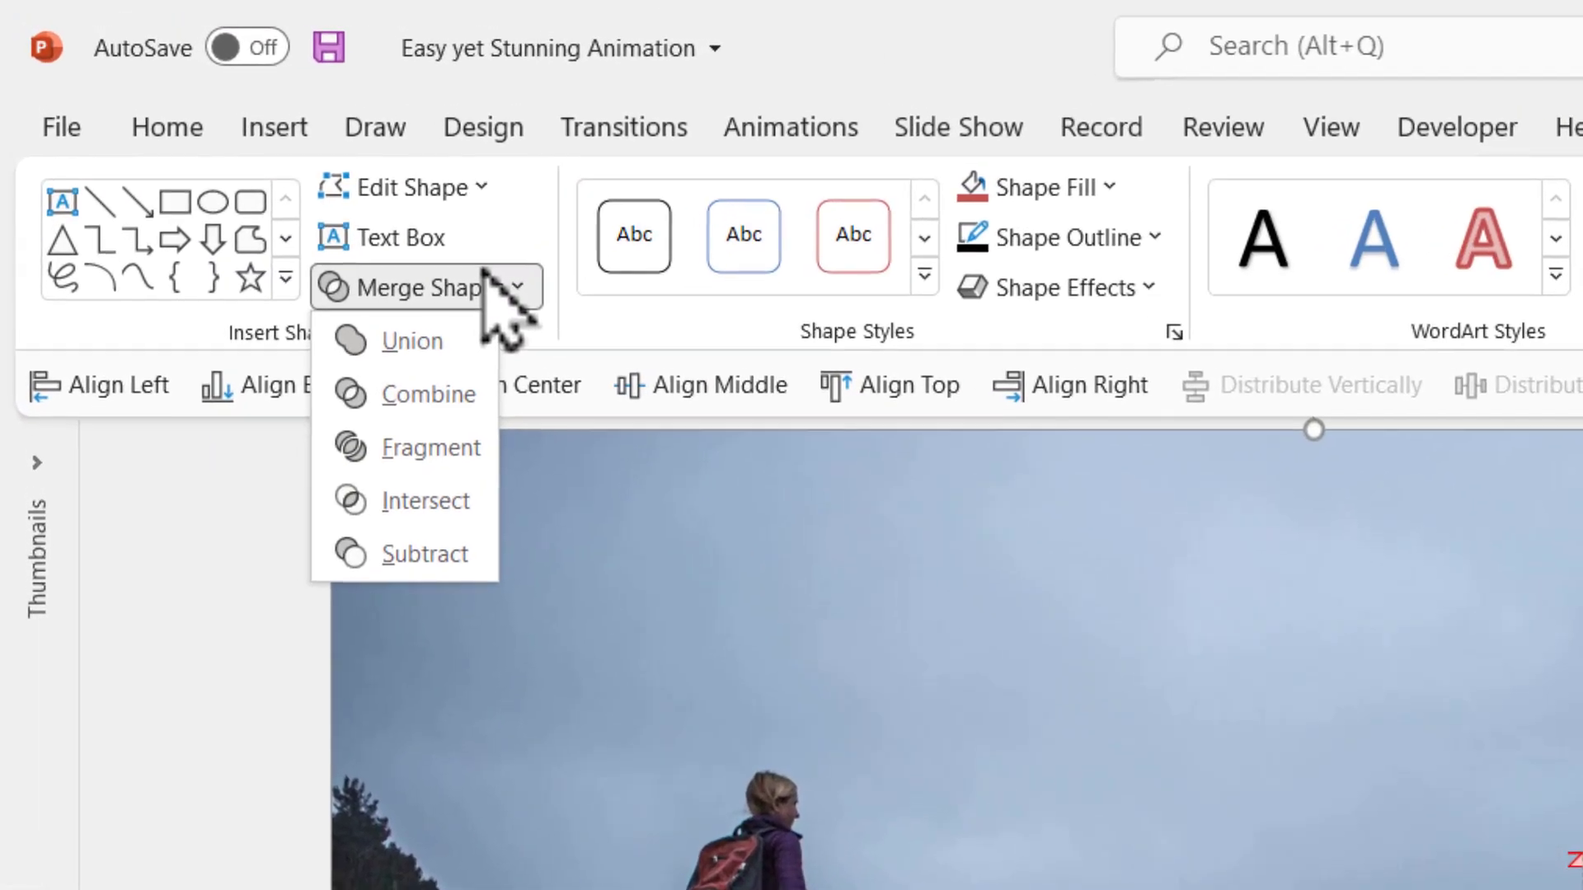
click(431, 503)
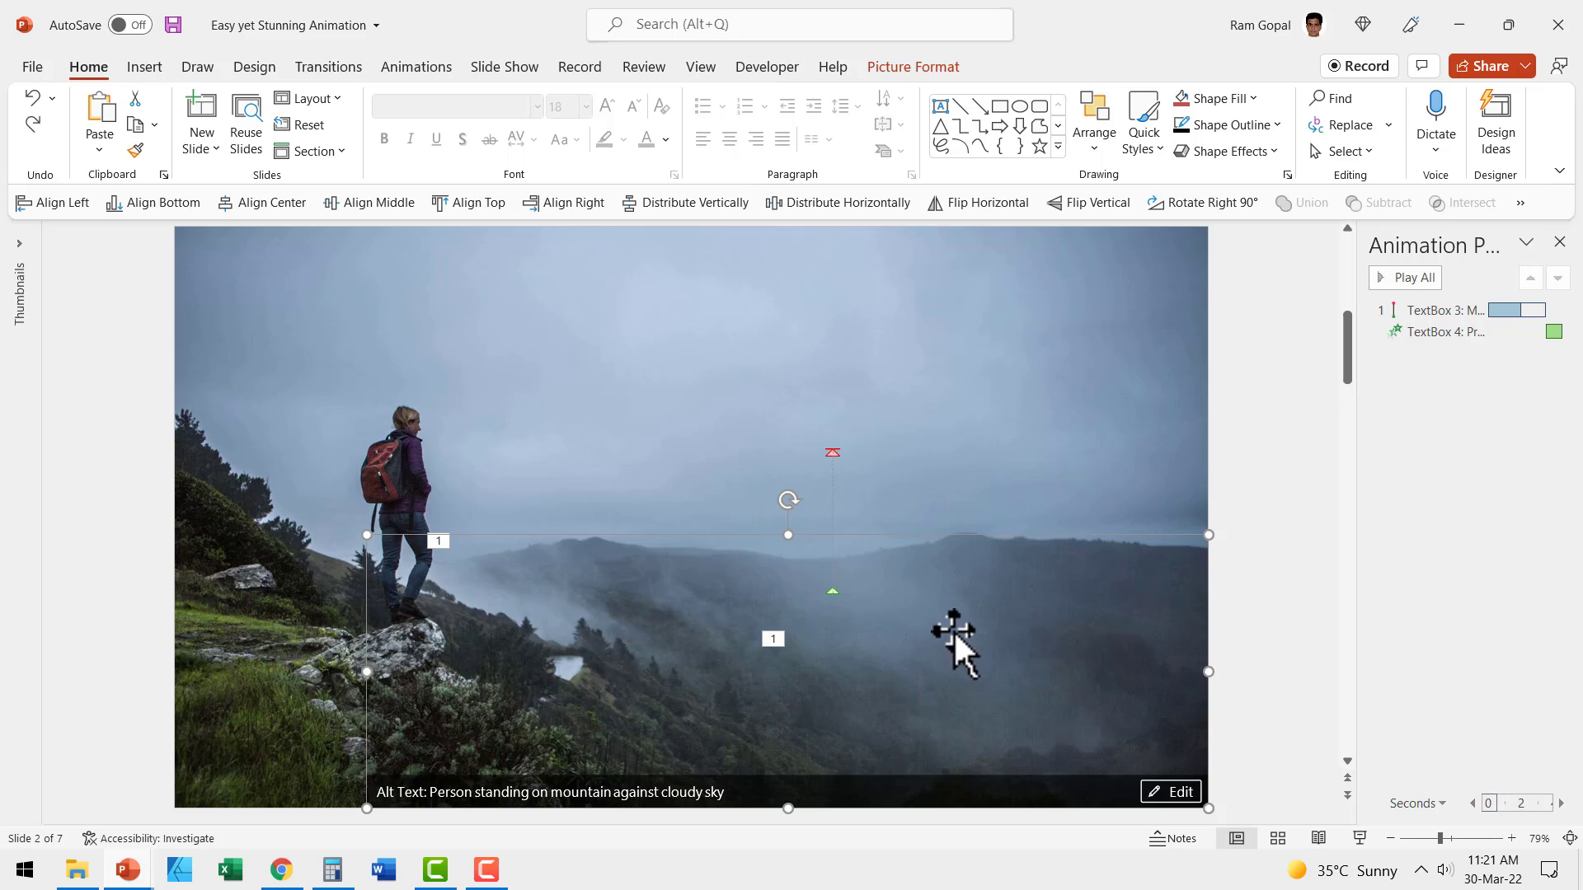
key(alt+4)
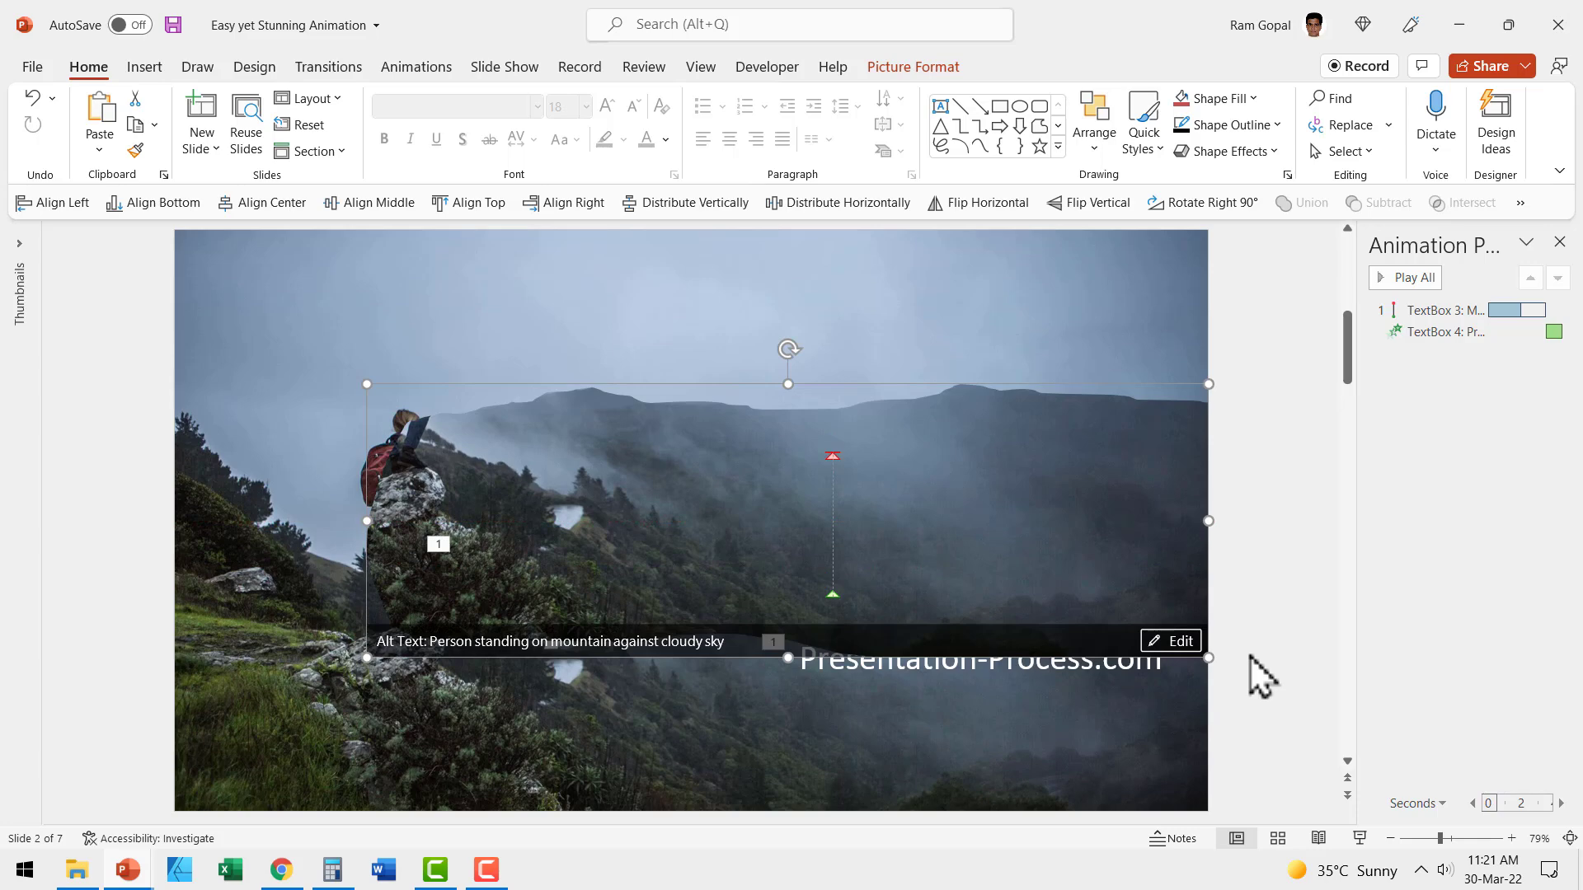
key(ctrl+z)
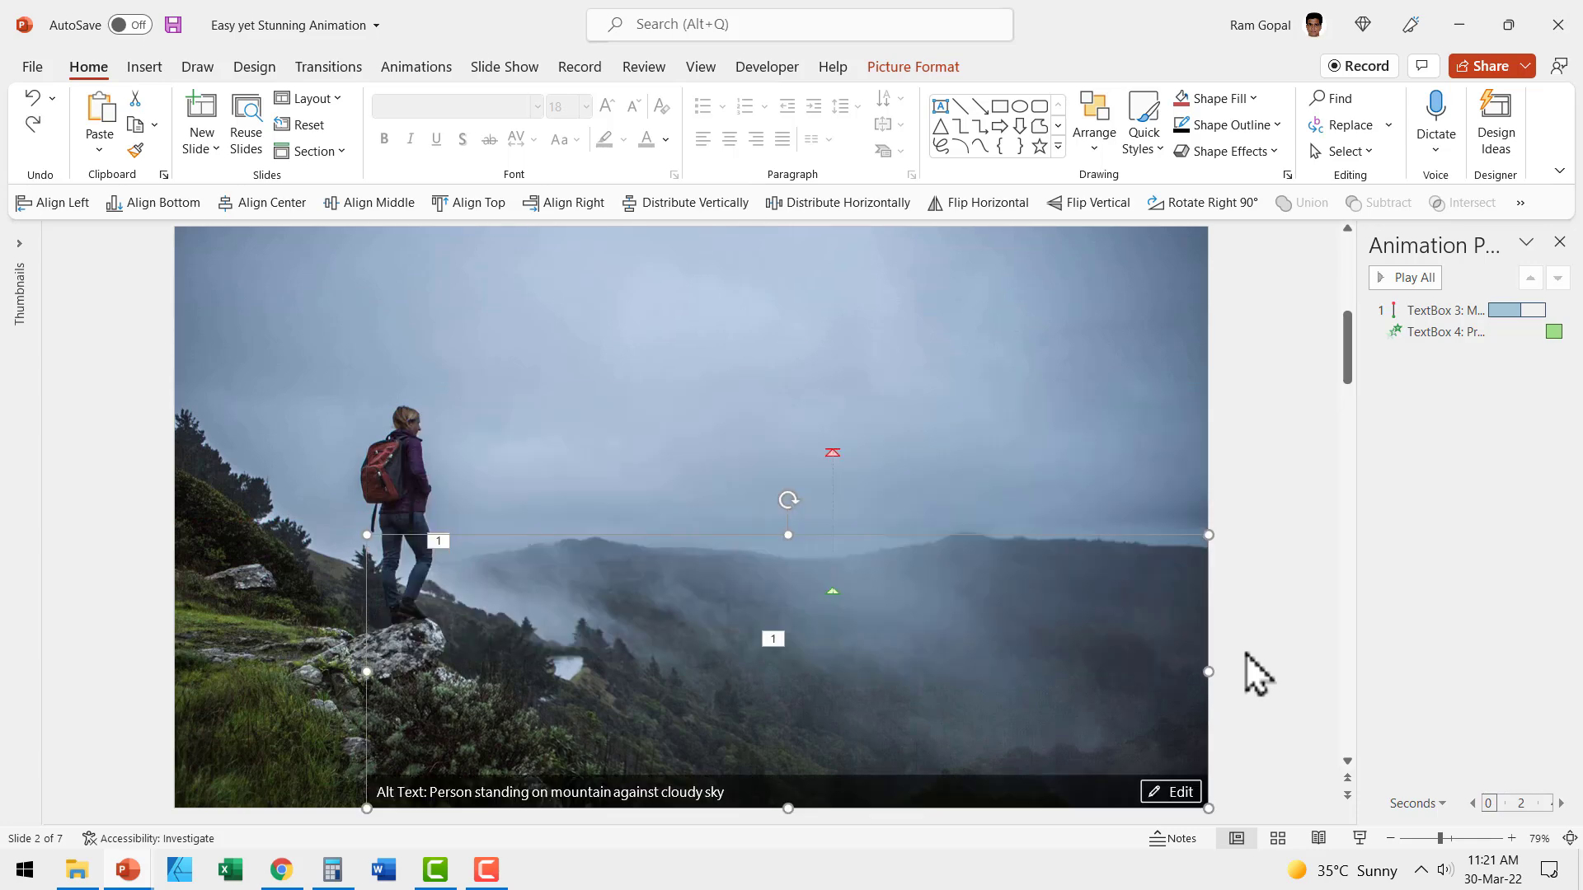